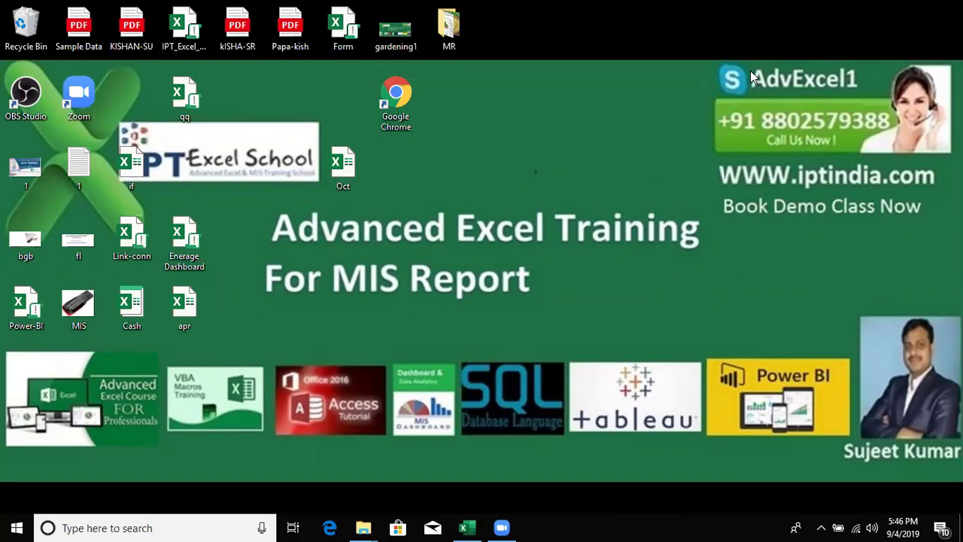
Step: Switch from the desktop to the maximized Excel window showing the EXC sales sheet
{"action": "key", "text": "alt+Tab"}
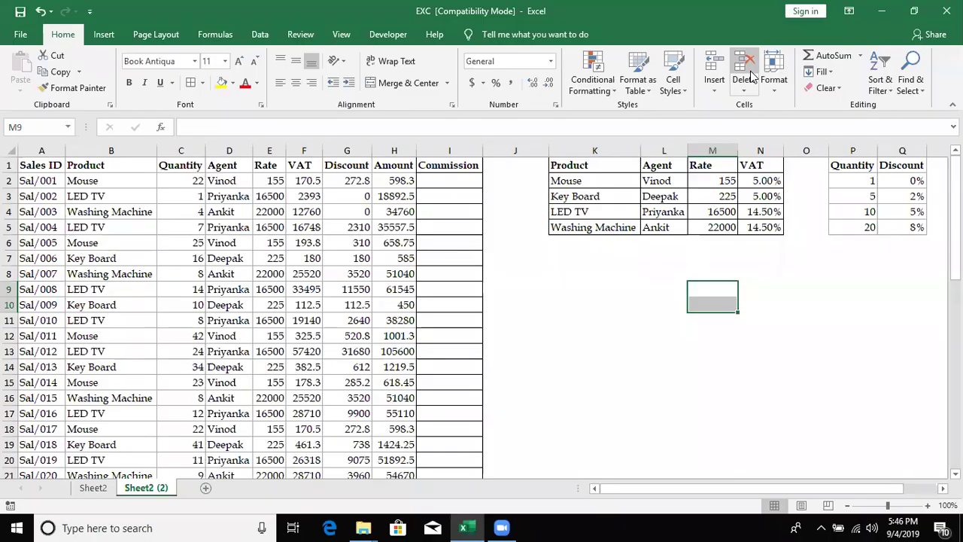
Step: Clear the Agent through Amount columns from row 2 to the last sales row
{"action": "key", "text": "Left"}
{"action": "key", "text": "Left"}
{"action": "key", "text": "Left"}
{"action": "key", "text": "Left"}
{"action": "key", "text": "Left"}
{"action": "key", "text": "Left"}
{"action": "key", "text": "Left"}
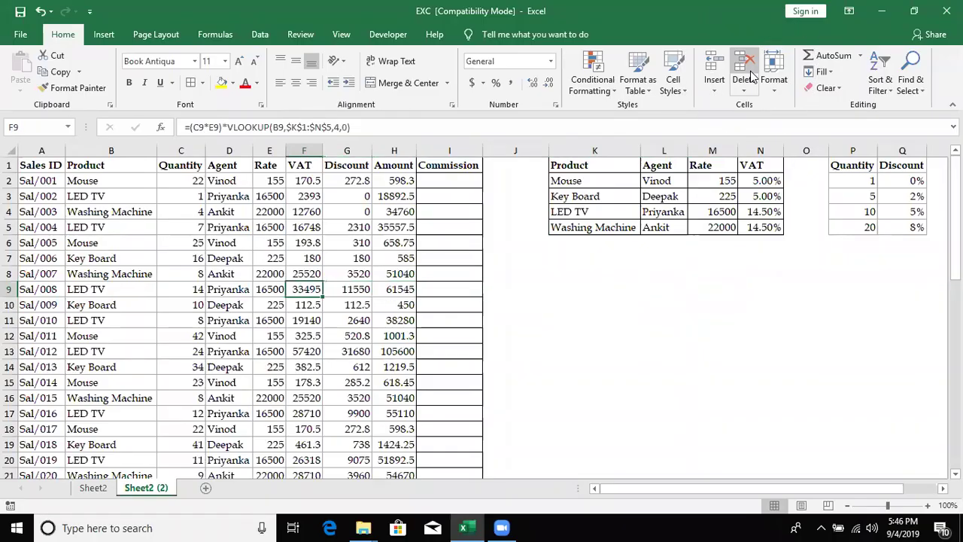
{"action": "key", "text": "Left"}
{"action": "key", "text": "ctrl+Up"}
{"action": "key", "text": "Left"}
{"action": "key", "text": "Down"}
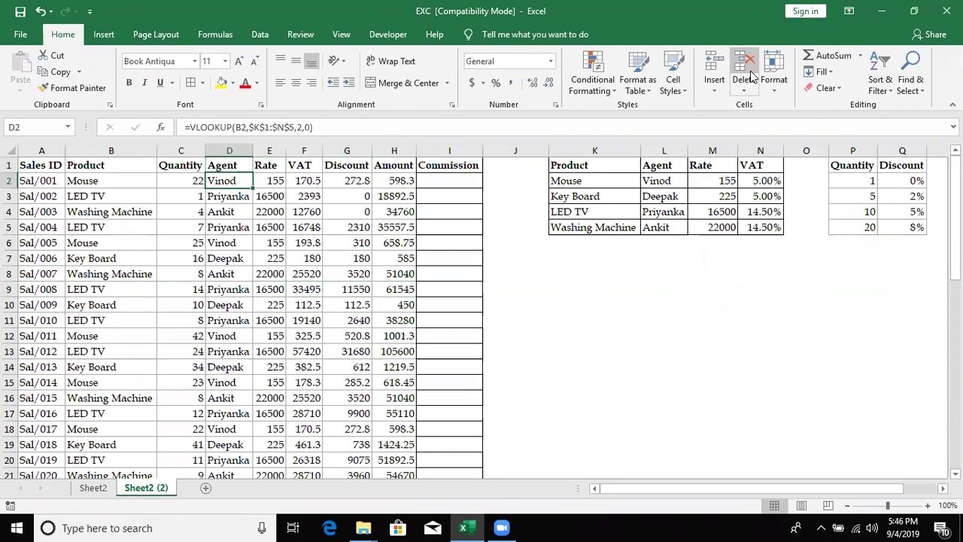
{"action": "key", "text": "ctrl+shift+Right"}
{"action": "key", "text": "ctrl+shift+Down"}
{"action": "key", "text": "Delete"}
Step: Review the Sales ID and Product columns of the sales table
{"action": "key", "text": "ctrl+Up"}
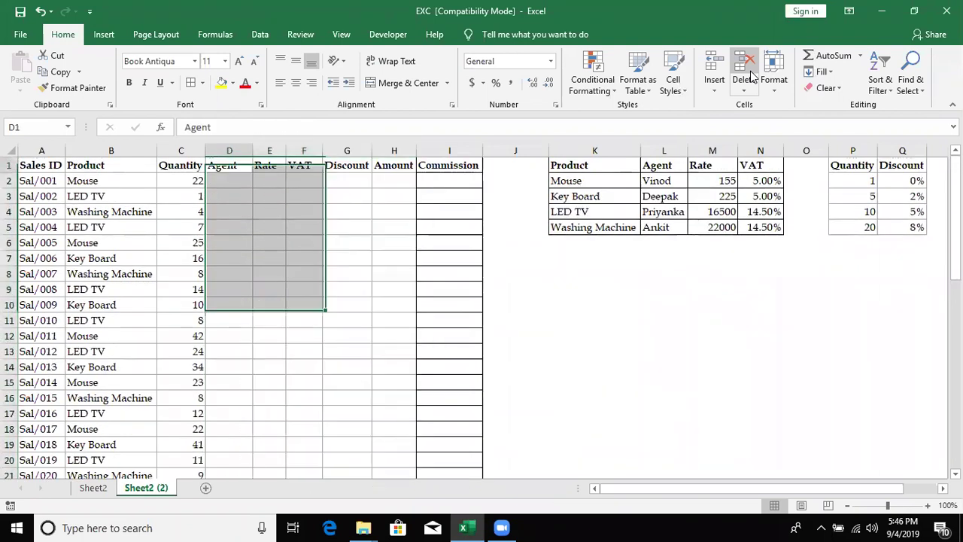
{"action": "key", "text": "Left"}
{"action": "key", "text": "Left"}
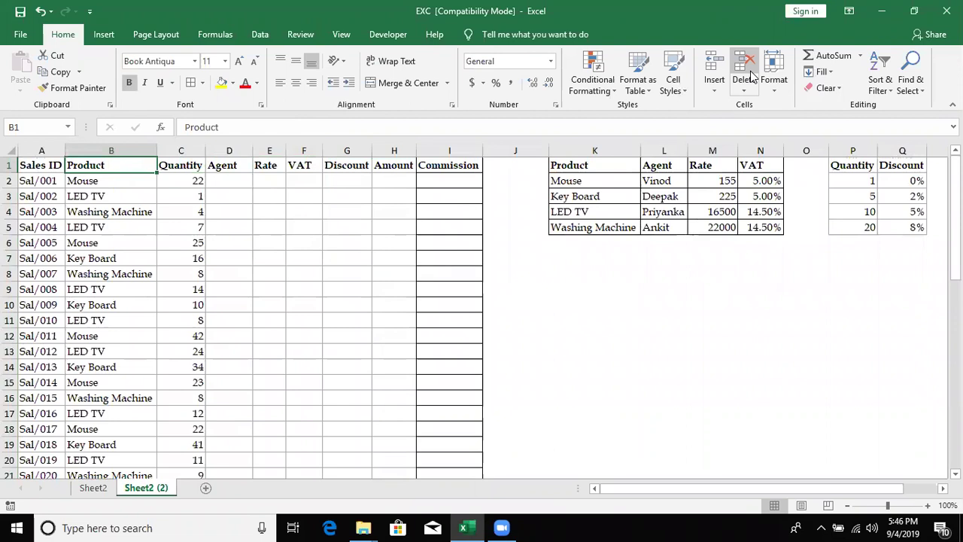
{"action": "key", "text": "Left"}
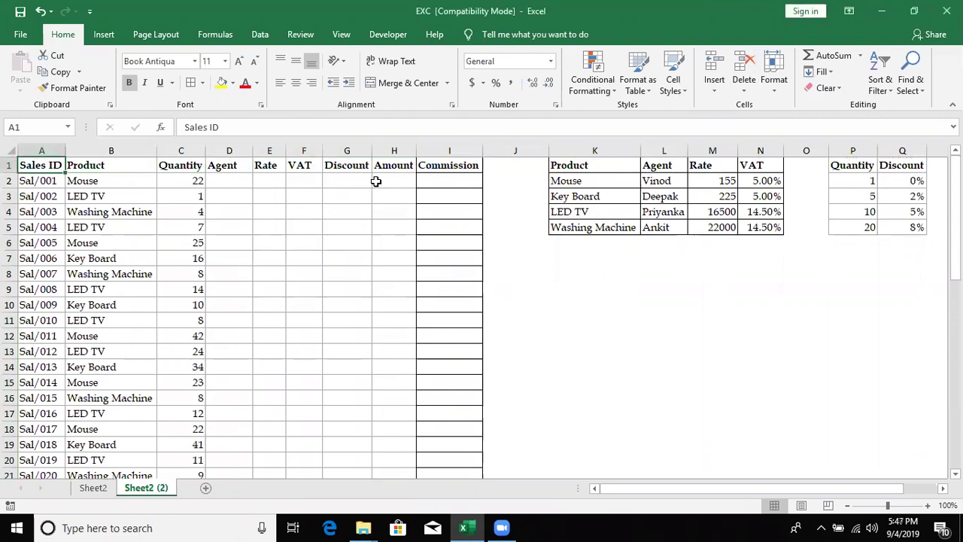
{"action": "key", "text": "Right"}
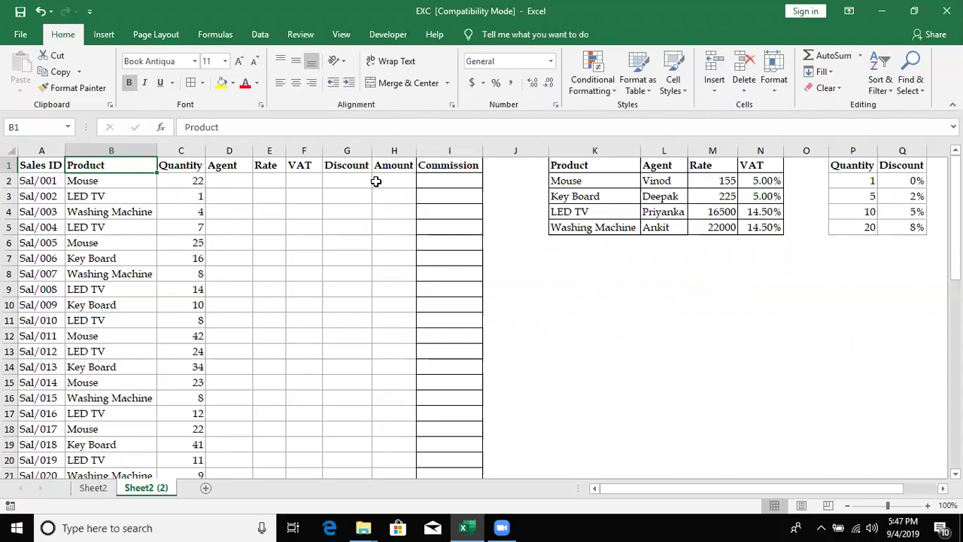
{"action": "key", "text": "Left"}
{"action": "key", "text": "ctrl+Down"}
{"action": "key", "text": "Right"}
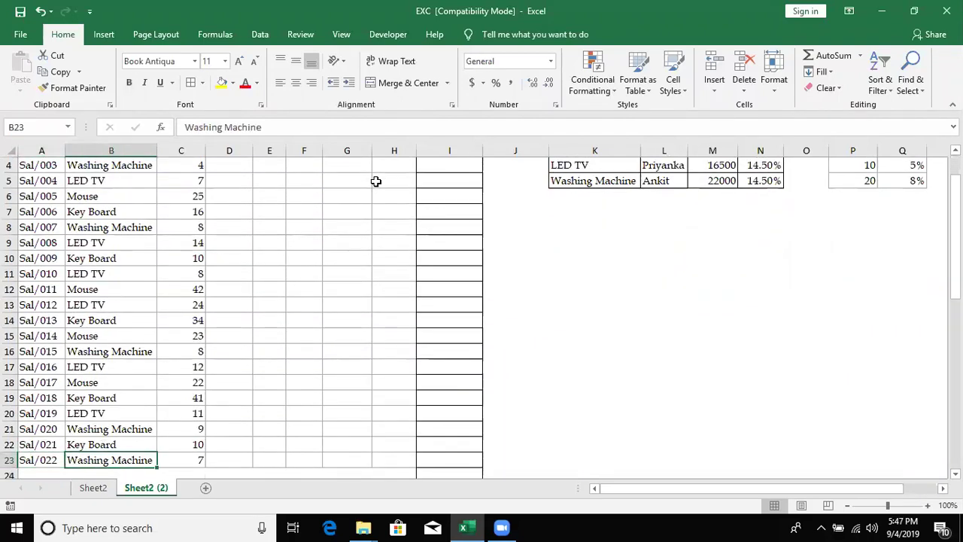
{"action": "key", "text": "ctrl+Up"}
{"action": "key", "text": "Down"}
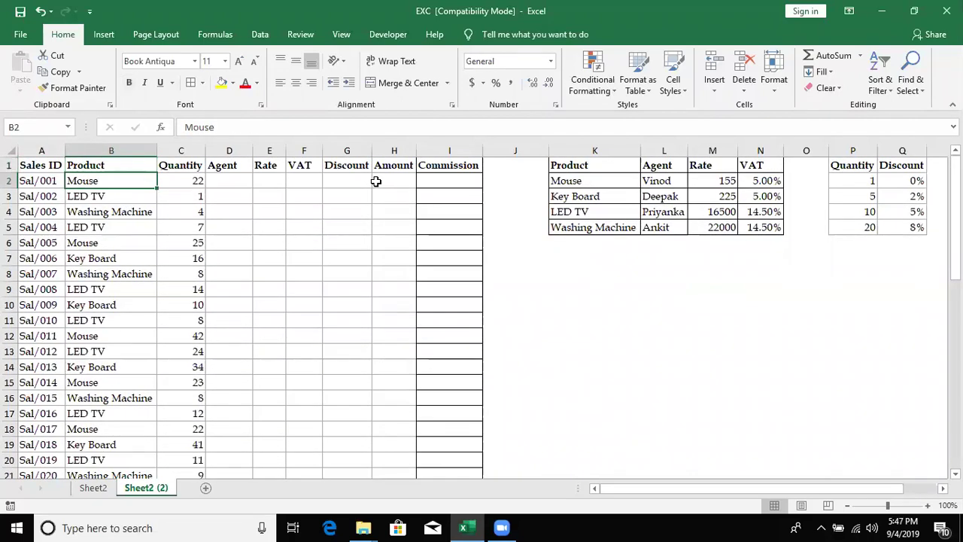
Step: Inspect the K1:N5 product lookup table, noting Mouse's agent Vinod and rate 155
{"action": "left_click", "coordinate": [238, 180]}
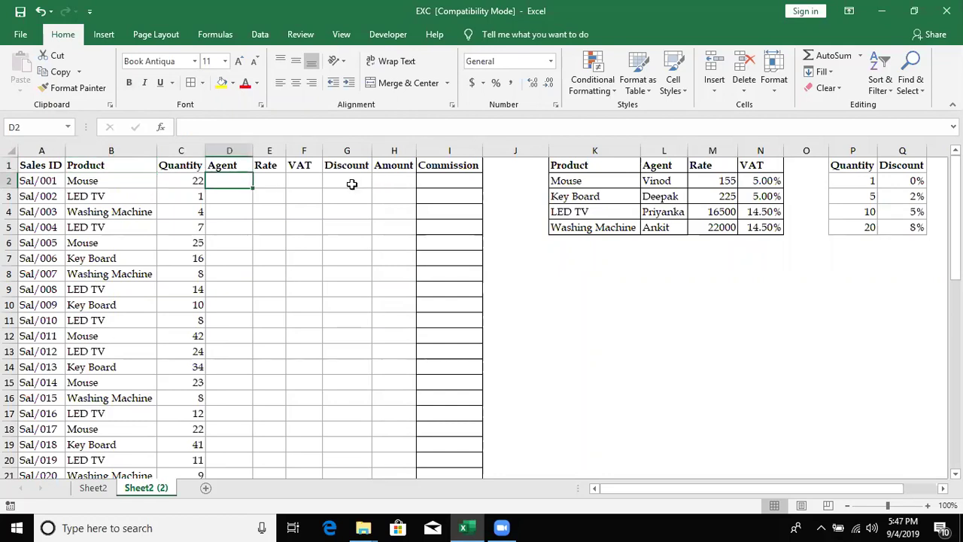
{"action": "left_click", "coordinate": [602, 182]}
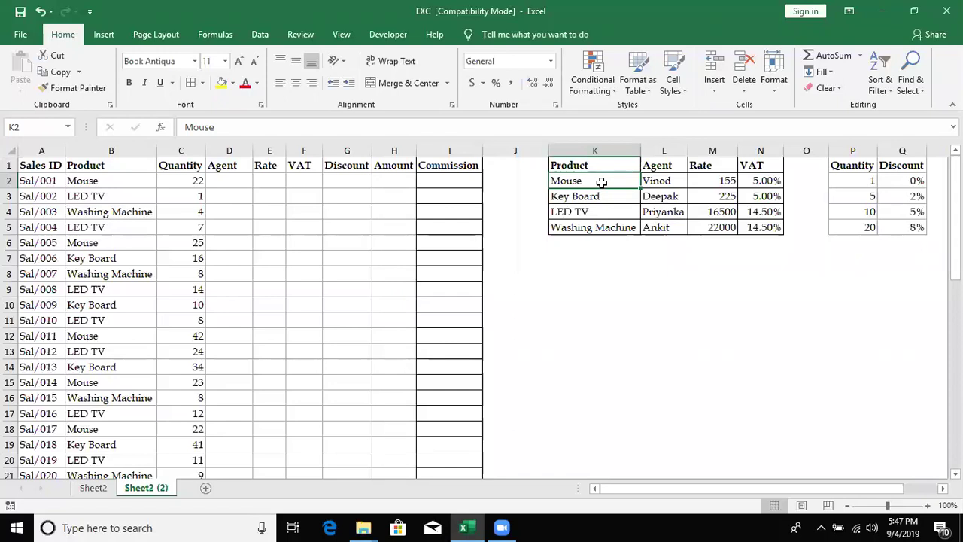
{"action": "key", "text": "Right"}
{"action": "key", "text": "Right"}
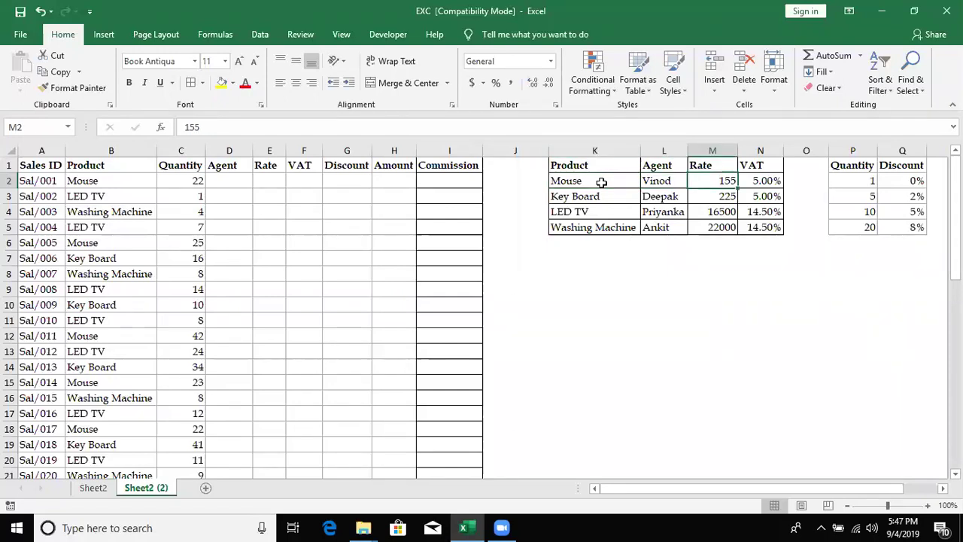
{"action": "key", "text": "Right"}
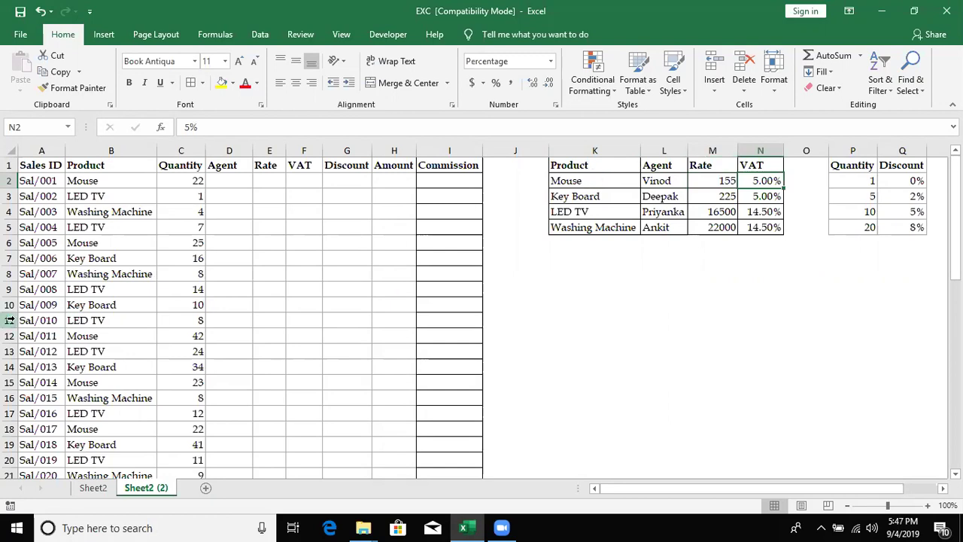
{"action": "left_click", "coordinate": [227, 168]}
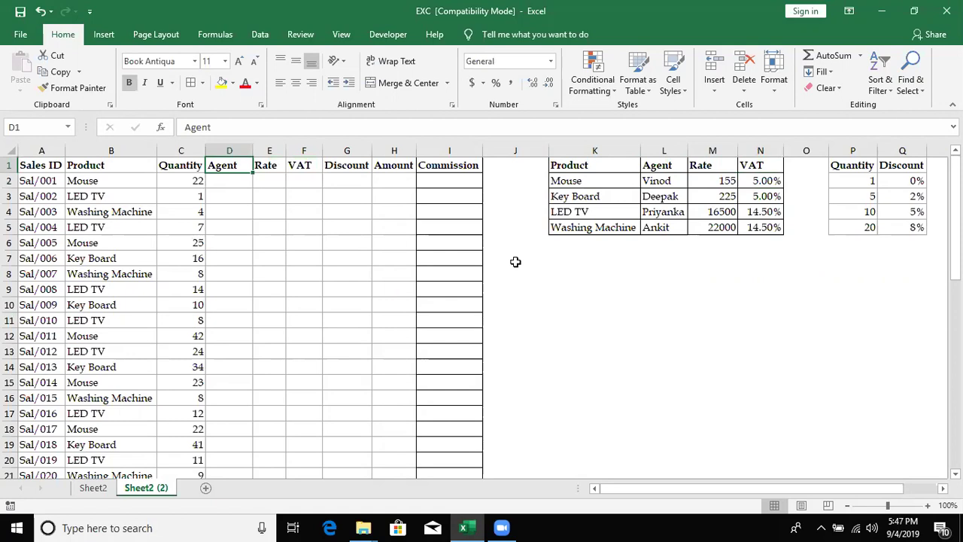
{"action": "key", "text": "Down"}
{"action": "key", "text": "Home"}
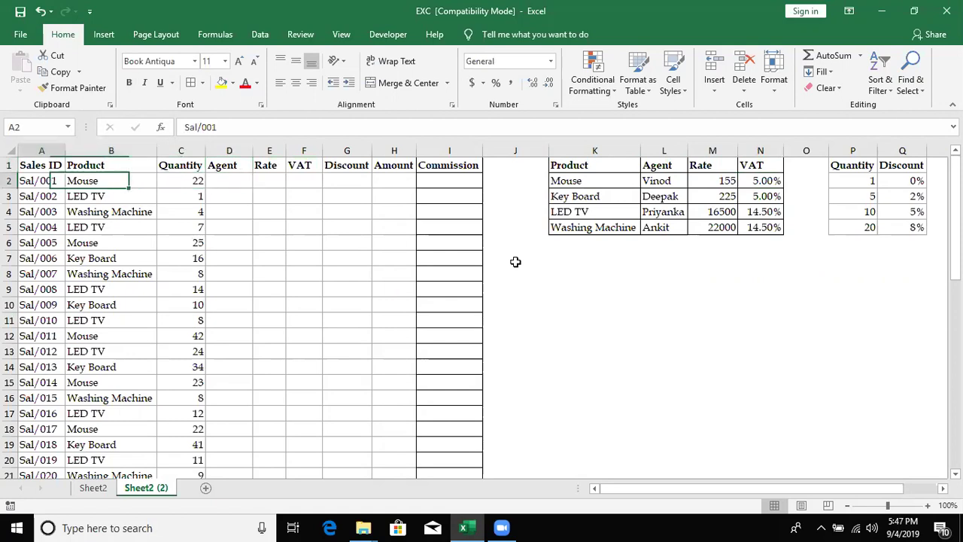
{"action": "key", "text": "Right"}
{"action": "left_click_drag", "start_coordinate": [616, 151], "coordinate": [757, 179]}
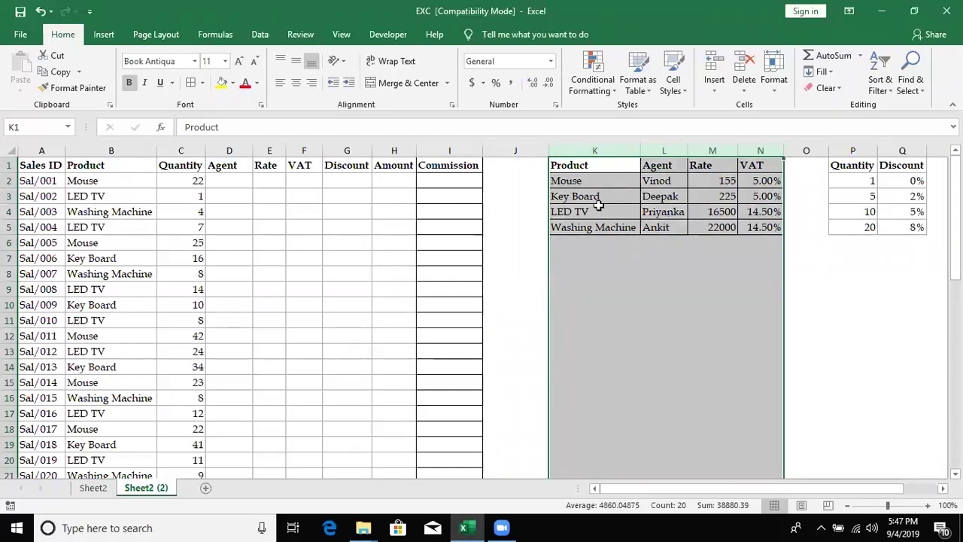
{"action": "left_click_drag", "start_coordinate": [580, 183], "coordinate": [580, 225]}
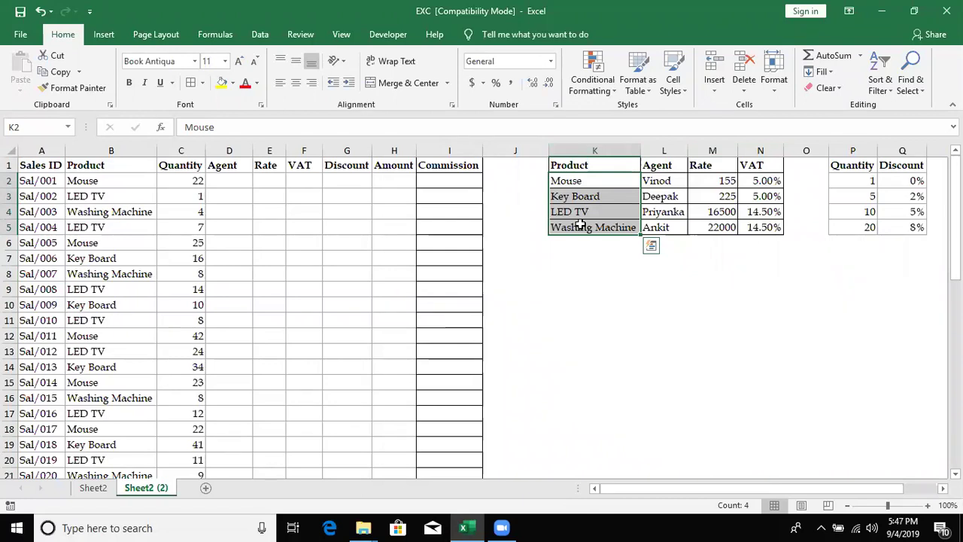
{"action": "left_click_drag", "start_coordinate": [568, 181], "coordinate": [580, 344]}
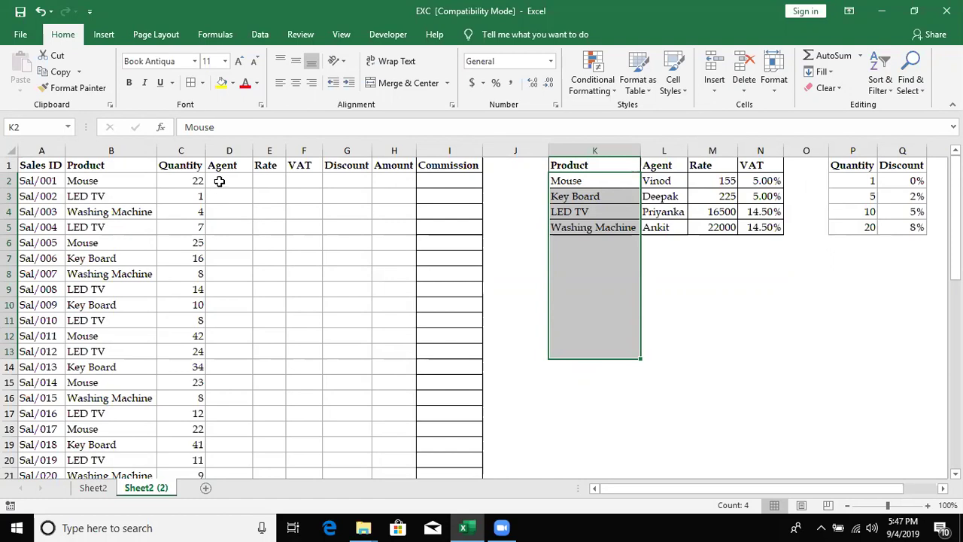
Step: Enter =VLOOKUP(B2,K1:N5,2,0) in D2 so it returns Vinod for Mouse
{"action": "key", "text": "Left"}
{"action": "key", "text": "Left"}
{"action": "key", "text": "Left"}
{"action": "type", "text": "=vl"}
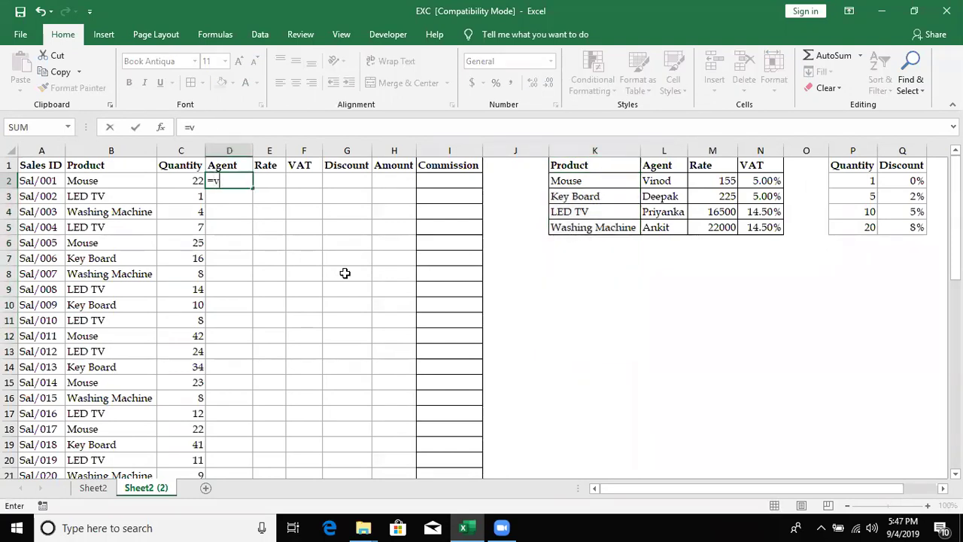
{"action": "key", "text": "Tab"}
{"action": "key", "text": "Left"}
{"action": "key", "text": "Left"}
{"action": "type", "text": ","}
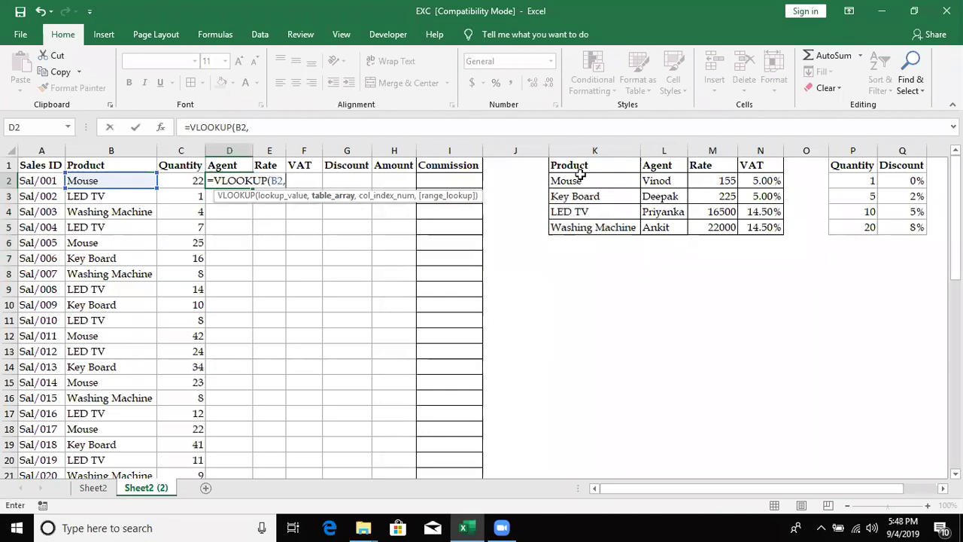
{"action": "left_click_drag", "start_coordinate": [590, 165], "coordinate": [743, 230]}
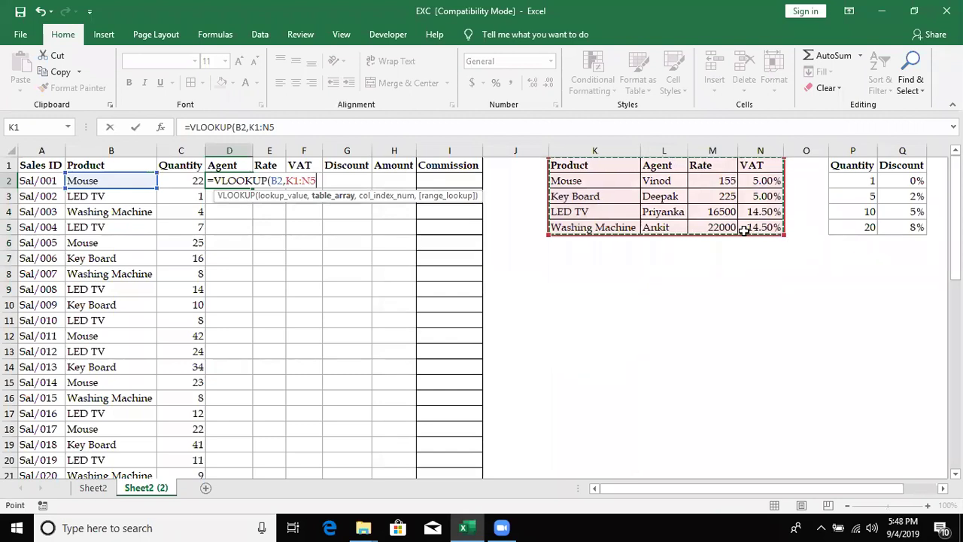
{"action": "type", "text": ",2"}
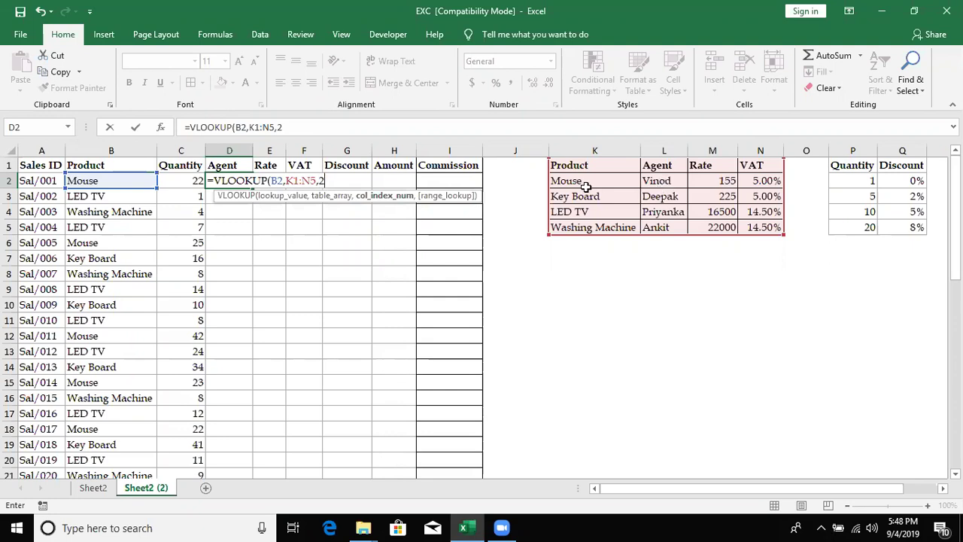
{"action": "type", "text": ",0)"}
{"action": "key", "text": "ctrl+Return"}
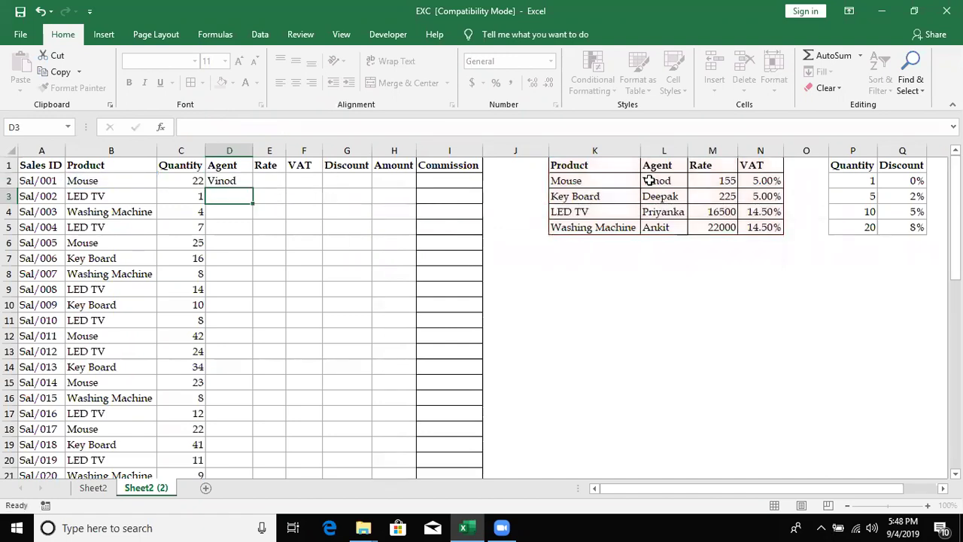
Step: Change D2's match argument to FALSE, giving =VLOOKUP(B2,K1:N5,2,FALSE)
{"action": "key", "text": "F2"}
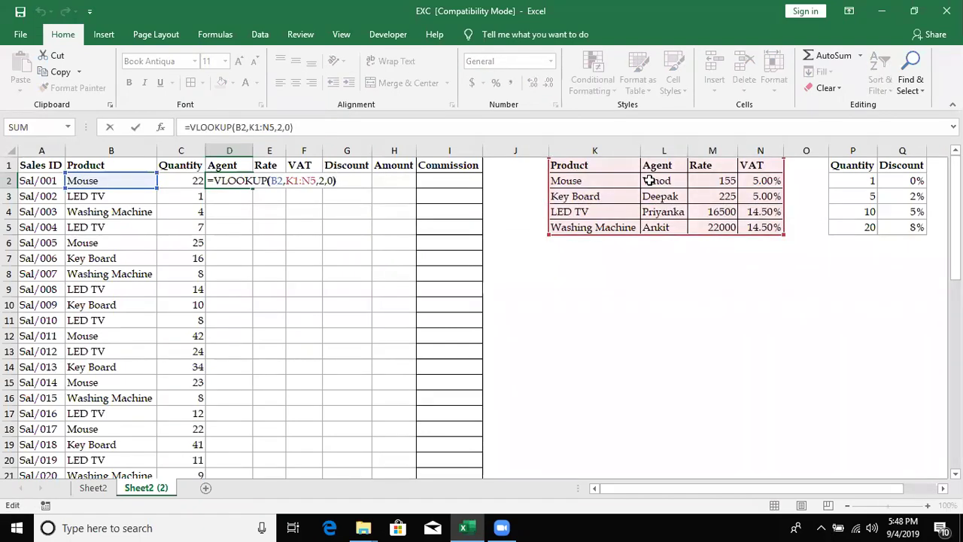
{"action": "key", "text": "Left"}
{"action": "key", "text": "BackSpace"}
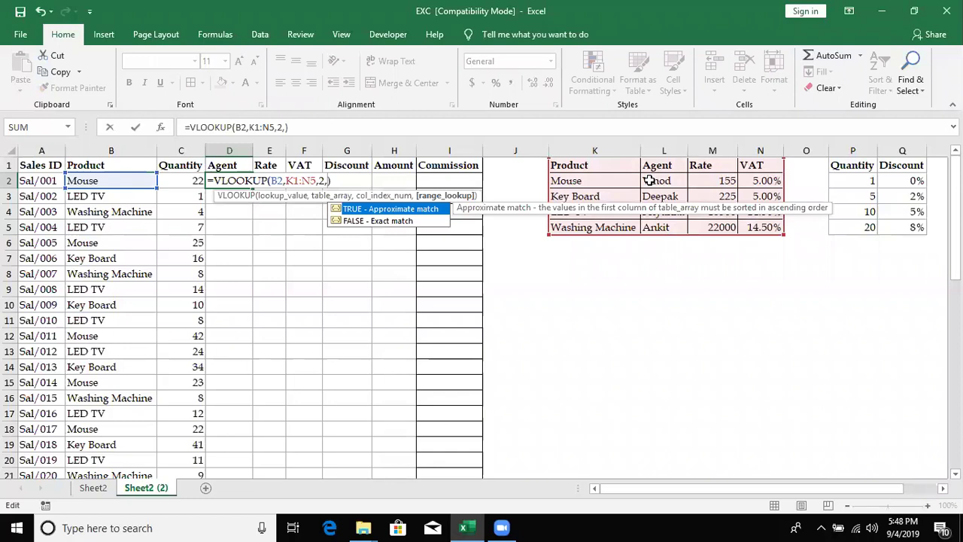
{"action": "key", "text": "Down"}
{"action": "key", "text": "Tab"}
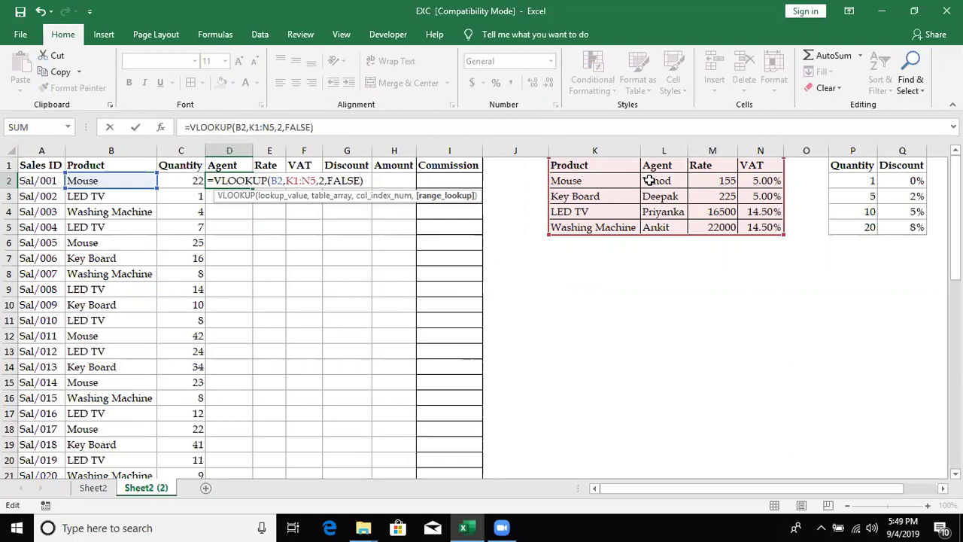
{"action": "key", "text": "Return"}
{"action": "key", "text": "Up"}
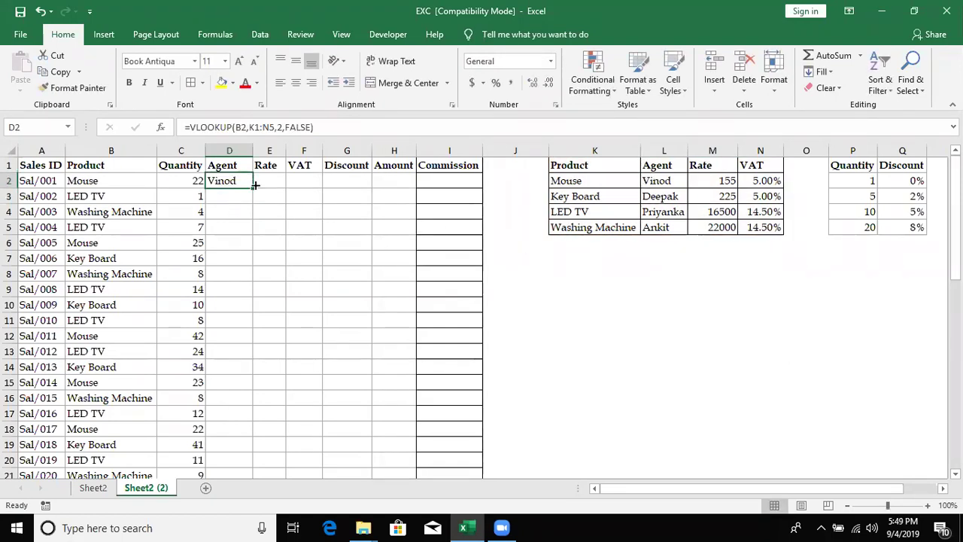
Step: Copy D2's agent formula into D3 and inspect D3's lookup references
{"action": "left_click_drag", "start_coordinate": [255, 184], "coordinate": [254, 199]}
{"action": "double_click", "coordinate": [245, 197]}
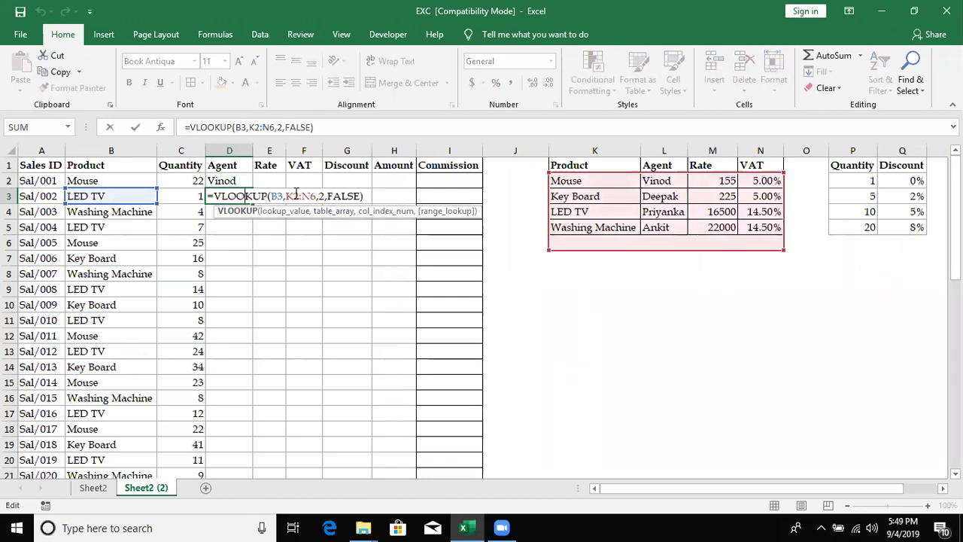
{"action": "left_click", "coordinate": [246, 181]}
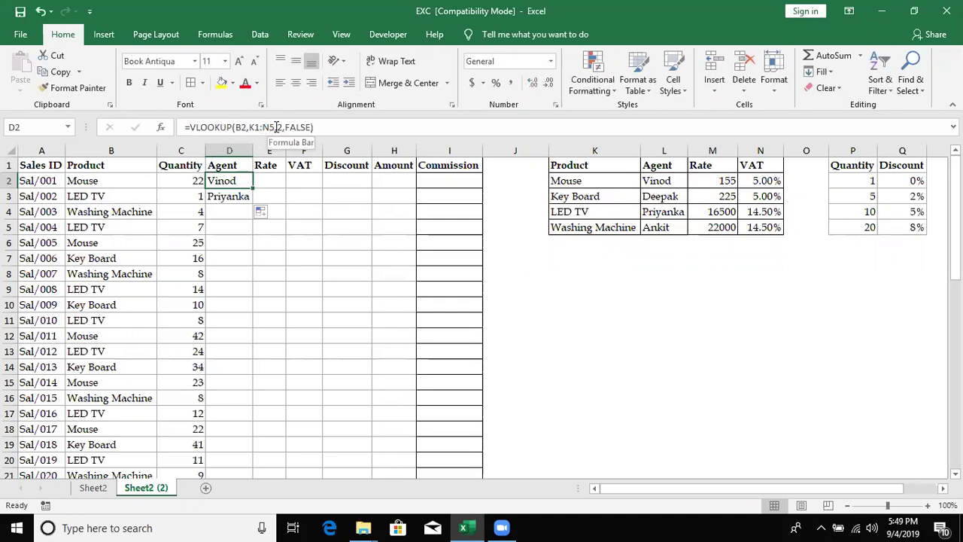
{"action": "left_click", "coordinate": [239, 195]}
{"action": "double_click", "coordinate": [239, 196]}
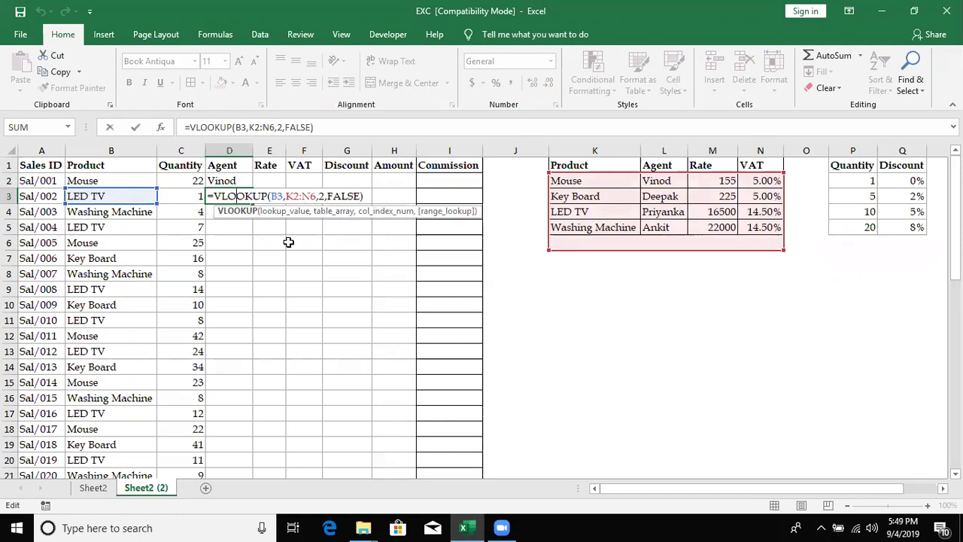
{"action": "key", "text": "Return"}
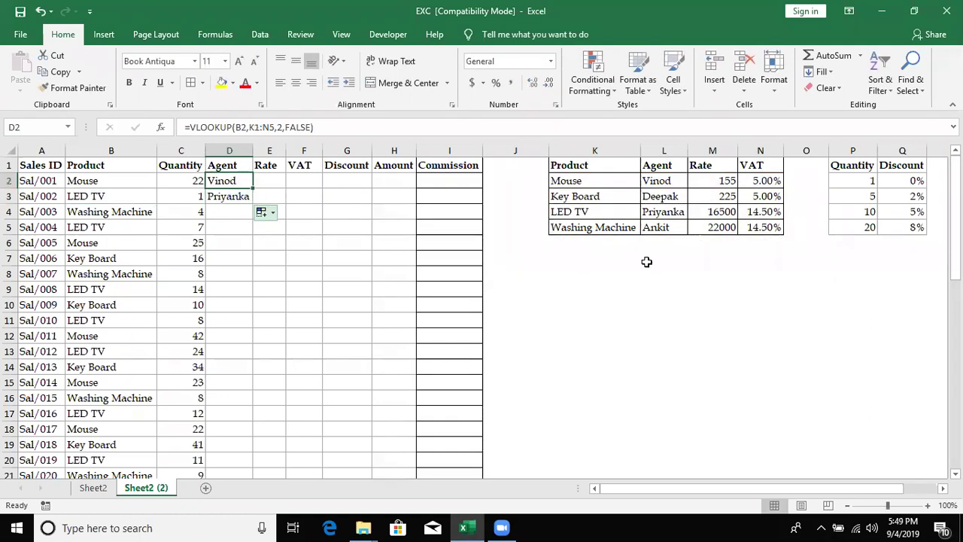
{"action": "left_click_drag", "start_coordinate": [568, 248], "coordinate": [747, 355]}
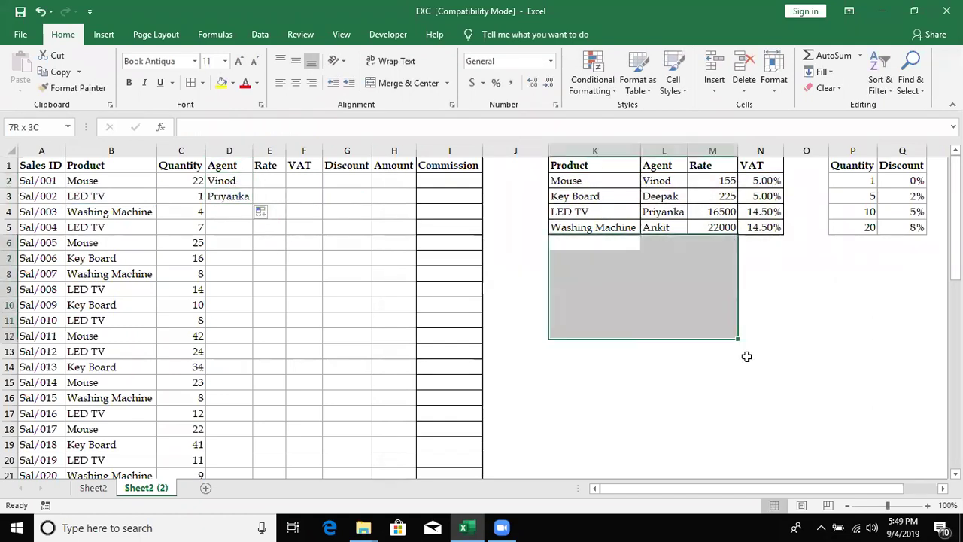
Step: Lock D2's table range as $K$1:$N$5 with F4
{"action": "left_click", "coordinate": [230, 180]}
{"action": "left_click", "coordinate": [256, 129]}
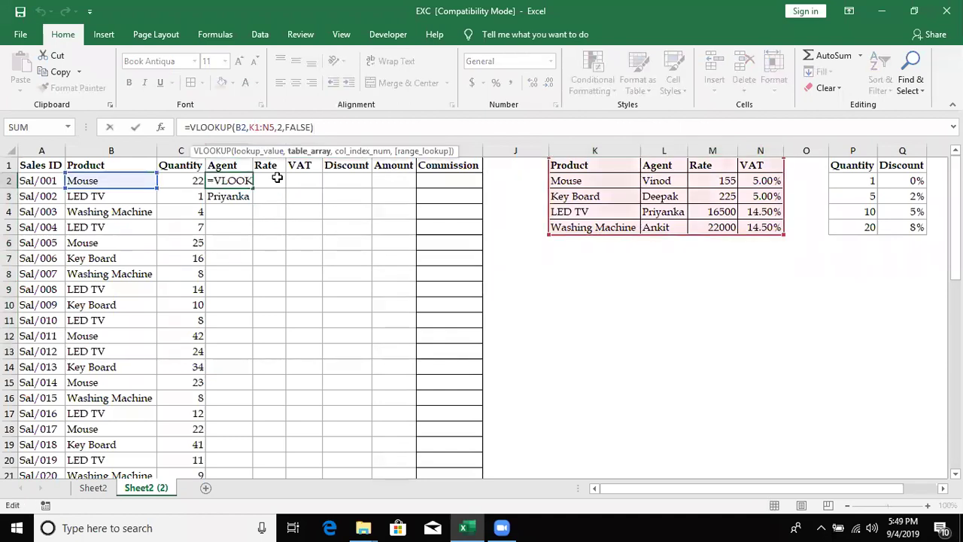
{"action": "key", "text": "F4"}
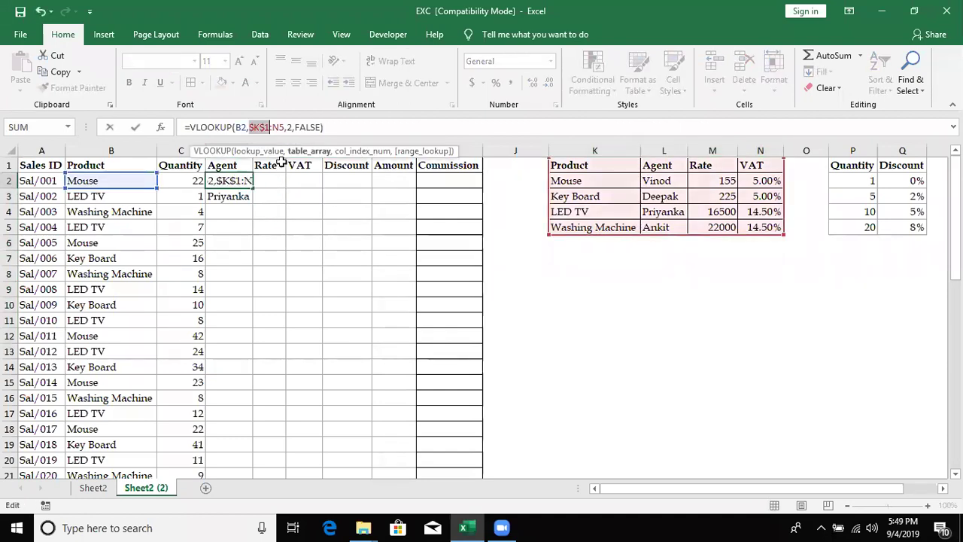
{"action": "left_click", "coordinate": [279, 128]}
{"action": "key", "text": "F4"}
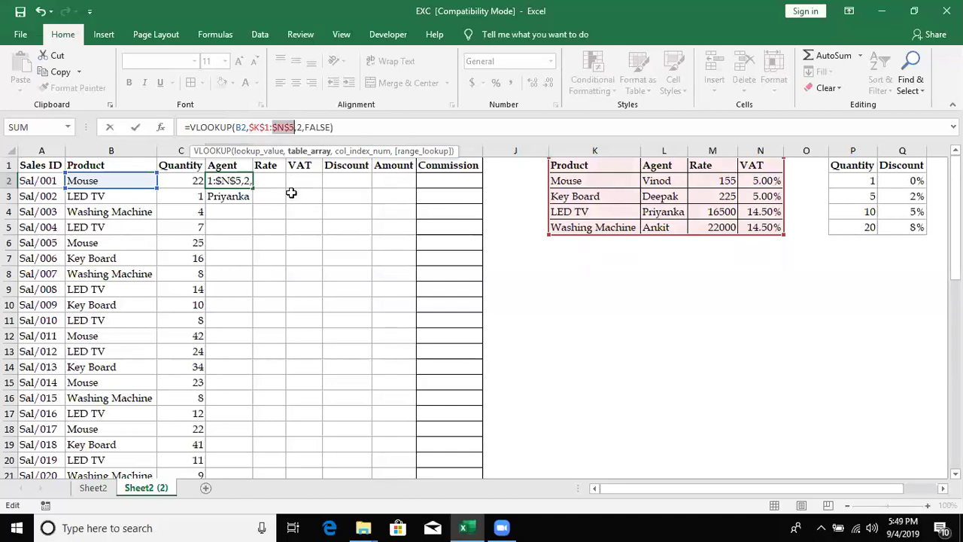
{"action": "key", "text": "ctrl+Return"}
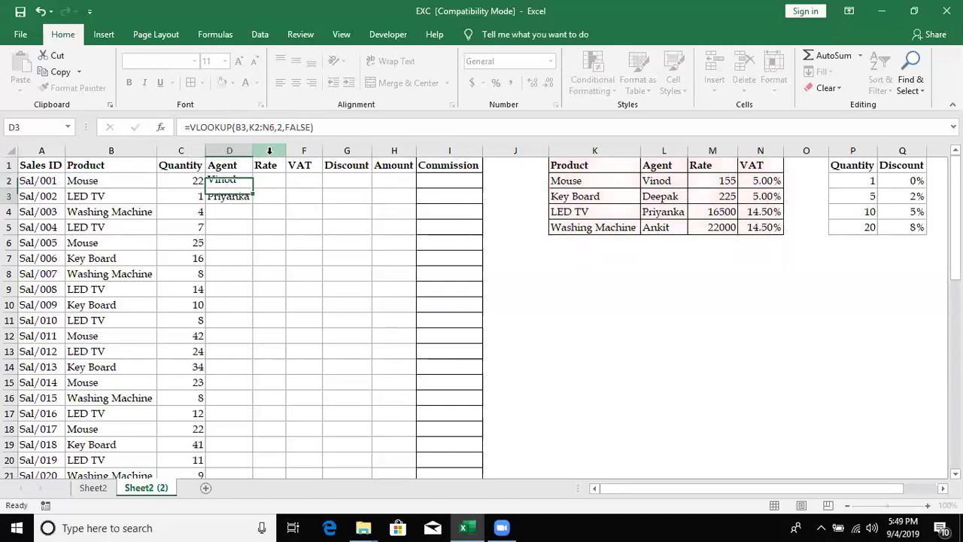
Step: Copy the corrected formula to D3, verify it, and fill the Agent column down
{"action": "left_click_drag", "start_coordinate": [253, 188], "coordinate": [242, 200]}
{"action": "left_click", "coordinate": [239, 196]}
{"action": "double_click", "coordinate": [241, 197]}
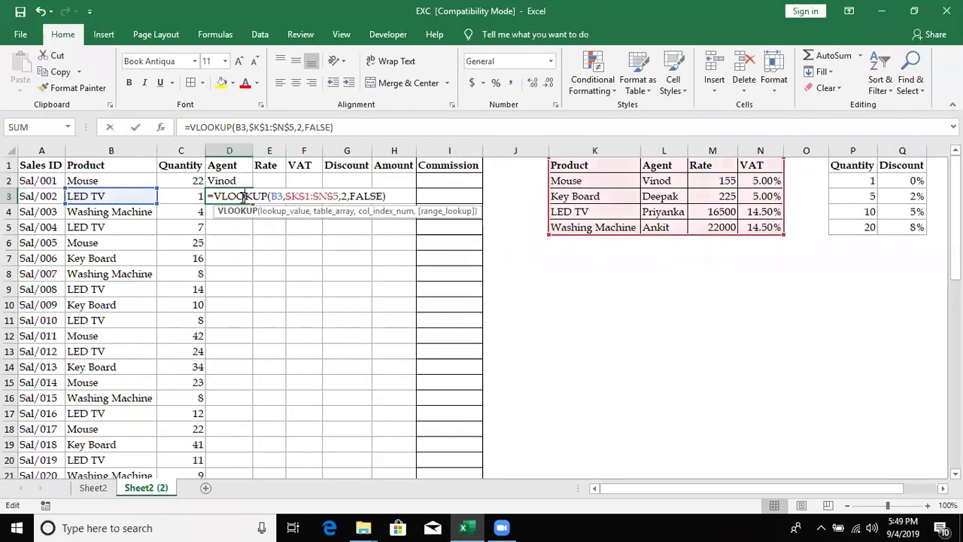
{"action": "key", "text": "Escape"}
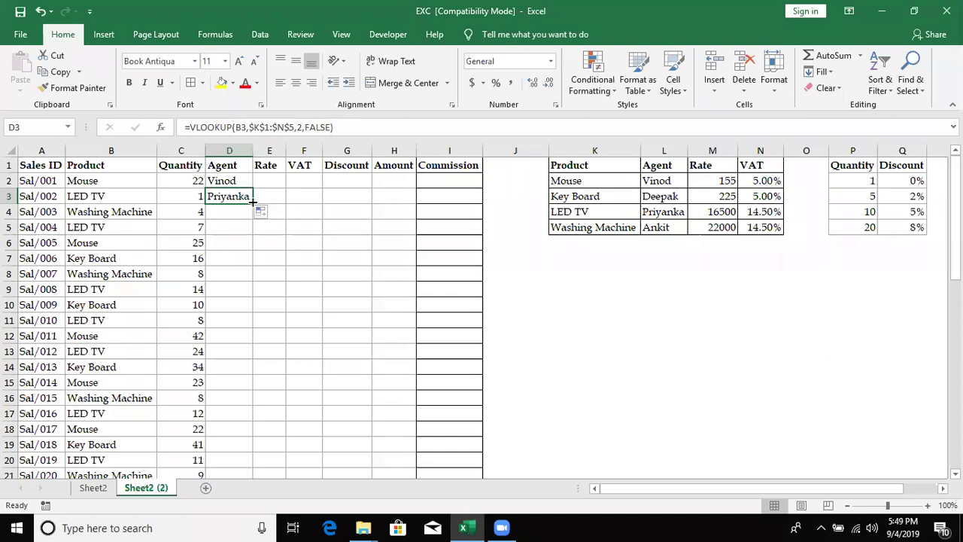
{"action": "double_click", "coordinate": [253, 203]}
Step: Check the filled Agent column and Mouse's rate in the lookup table's M2
{"action": "left_click", "coordinate": [251, 197]}
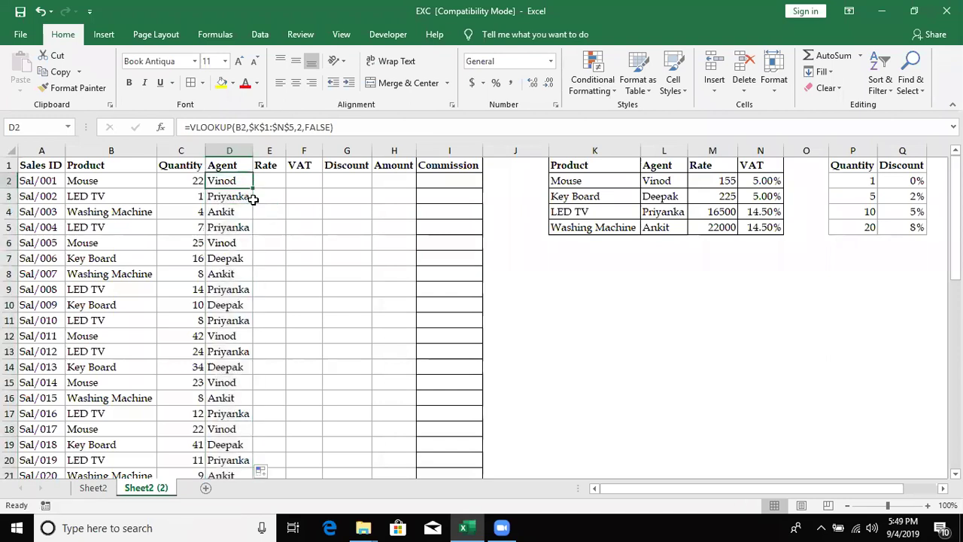
{"action": "key", "text": "ctrl+Down"}
{"action": "key", "text": "ctrl+Up"}
{"action": "key", "text": "Right"}
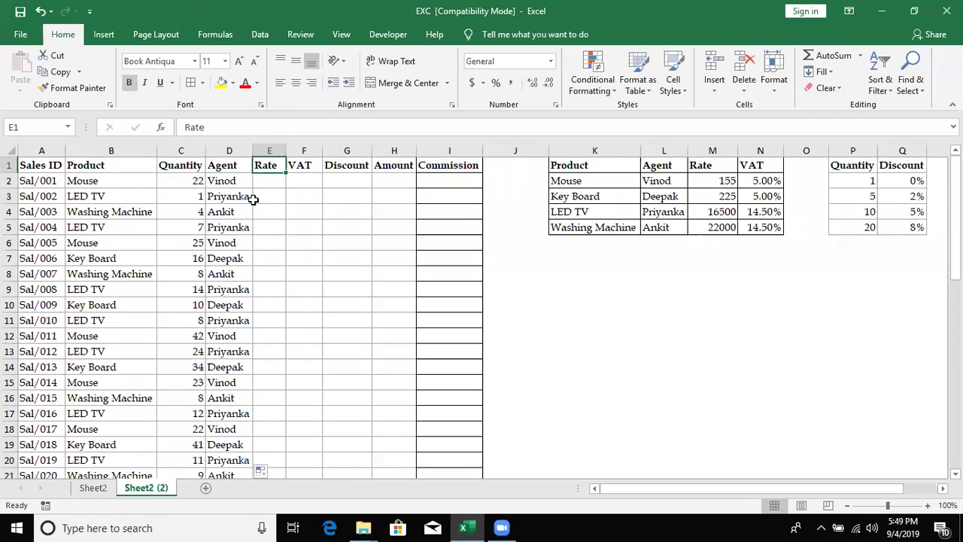
{"action": "key", "text": "Down"}
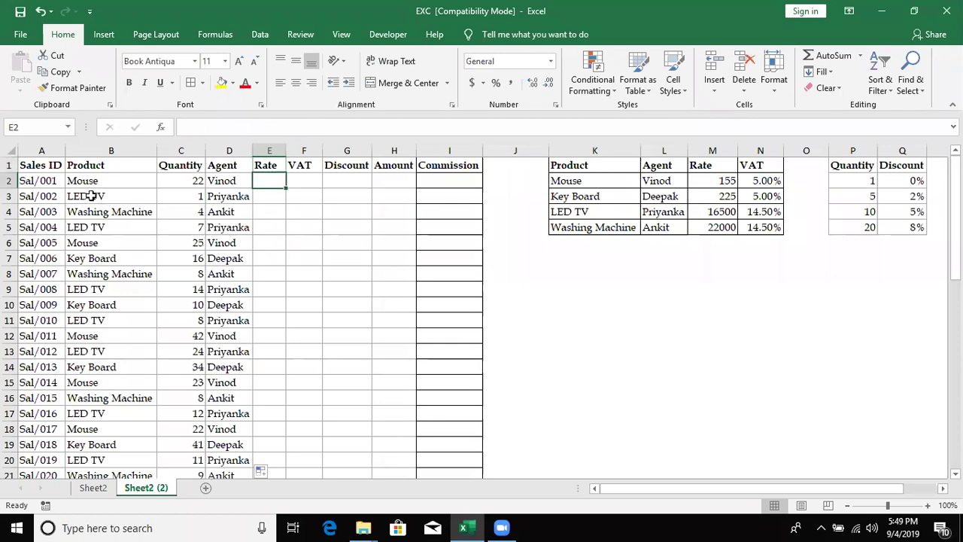
{"action": "left_click", "coordinate": [89, 184]}
{"action": "left_click", "coordinate": [703, 181]}
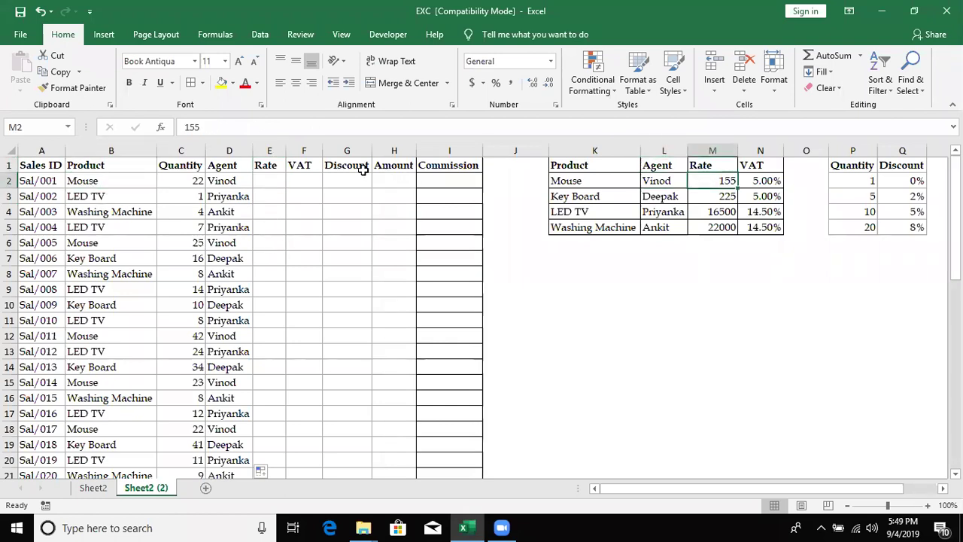
{"action": "left_click", "coordinate": [274, 185]}
Step: Enter =VLOOKUP(B2,K1:N5,3,0) in E2, returning Mouse's rate 155
{"action": "type", "text": "="}
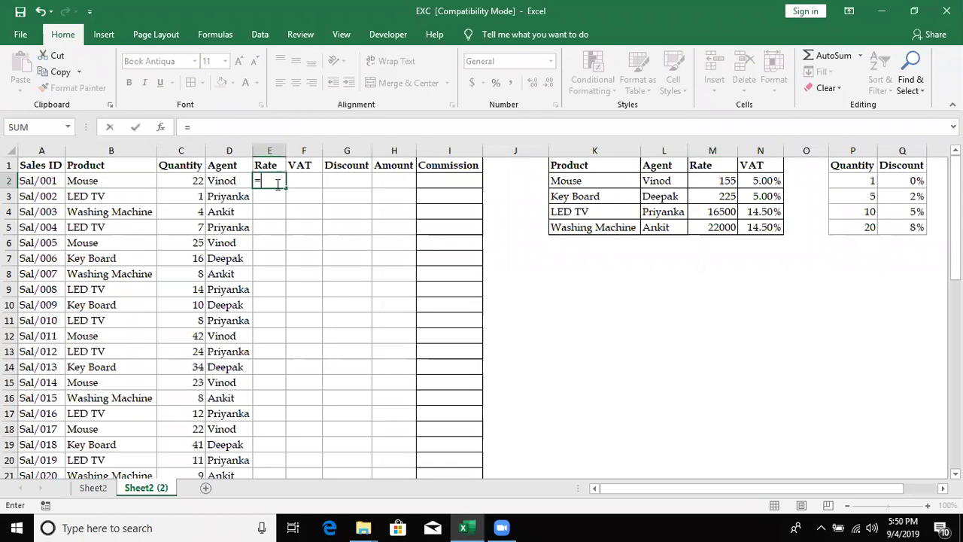
{"action": "type", "text": "vlookup("}
{"action": "key", "text": "Left"}
{"action": "key", "text": "Left"}
{"action": "key", "text": "Left"}
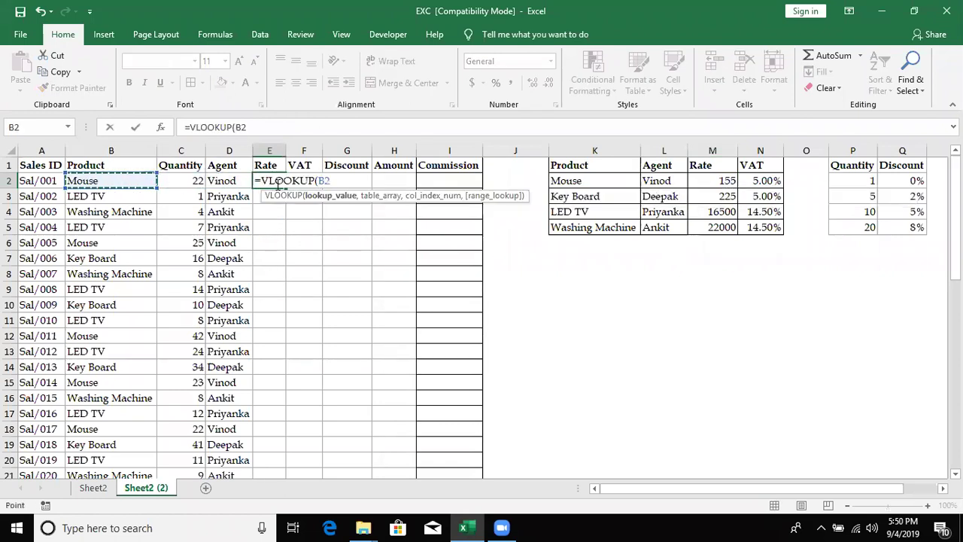
{"action": "type", "text": ","}
{"action": "key", "text": "Right"}
{"action": "key", "text": "Right"}
{"action": "key", "text": "Right"}
{"action": "key", "text": "Right"}
{"action": "key", "text": "Right"}
{"action": "key", "text": "Right"}
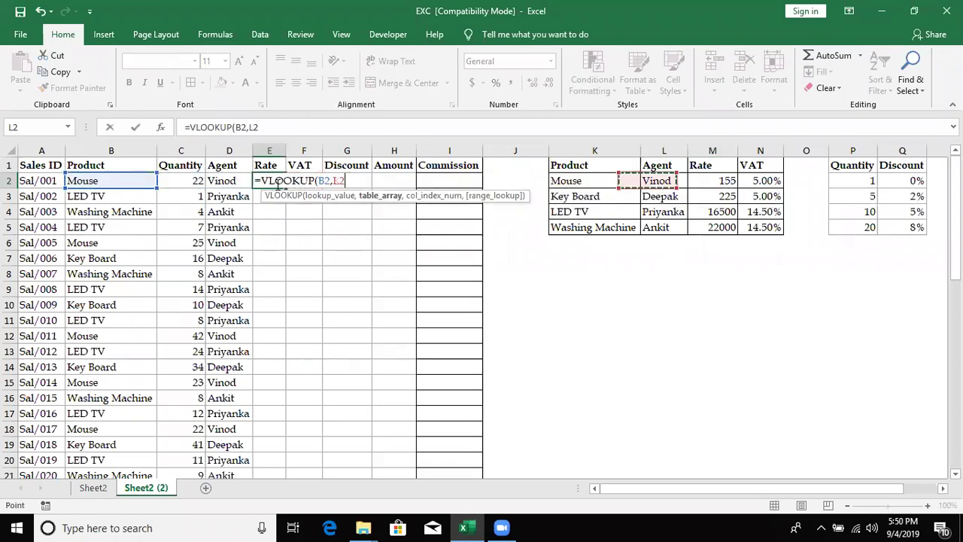
{"action": "key", "text": "Up"}
{"action": "key", "text": "Left"}
{"action": "key", "text": "shift+Right"}
{"action": "key", "text": "shift+Right"}
{"action": "key", "text": "shift+Right"}
{"action": "key", "text": "shift+Down"}
{"action": "key", "text": "shift+Down"}
{"action": "key", "text": "shift+Down"}
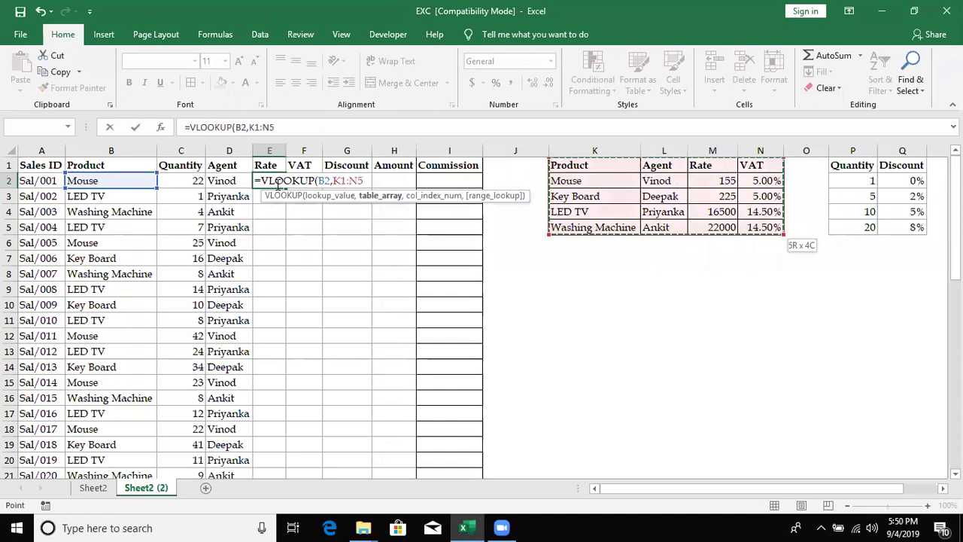
{"action": "type", "text": ",3"}
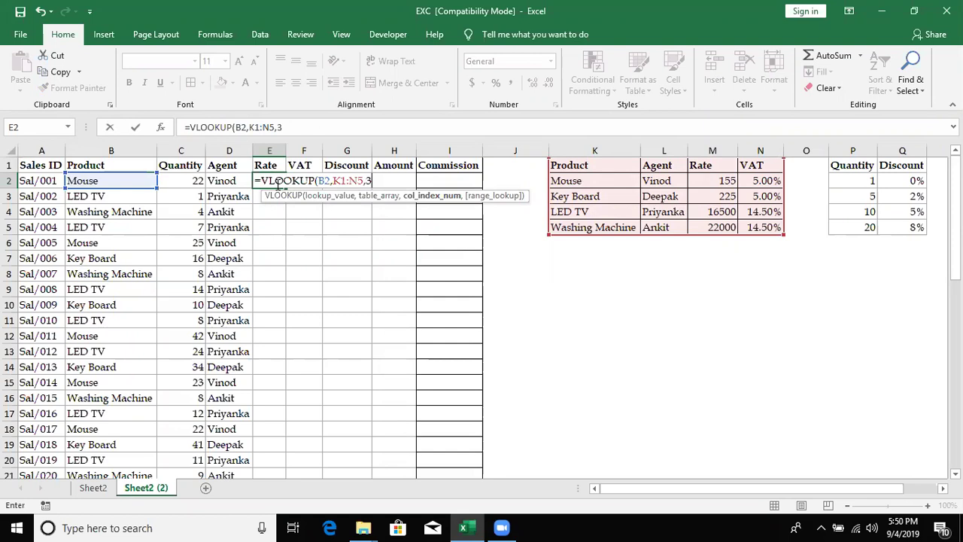
{"action": "type", "text": ",0"}
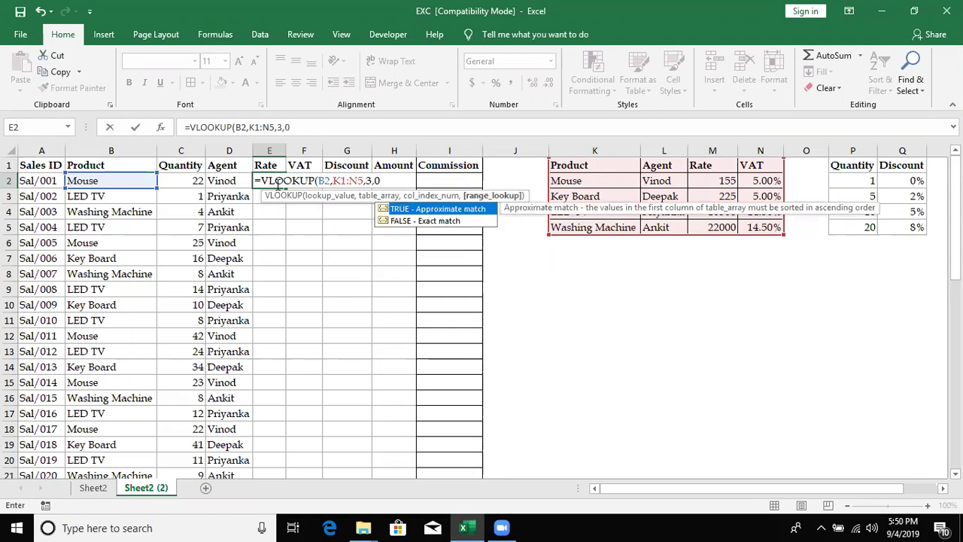
{"action": "type", "text": ")"}
{"action": "key", "text": "Return"}
{"action": "left_click", "coordinate": [276, 182]}
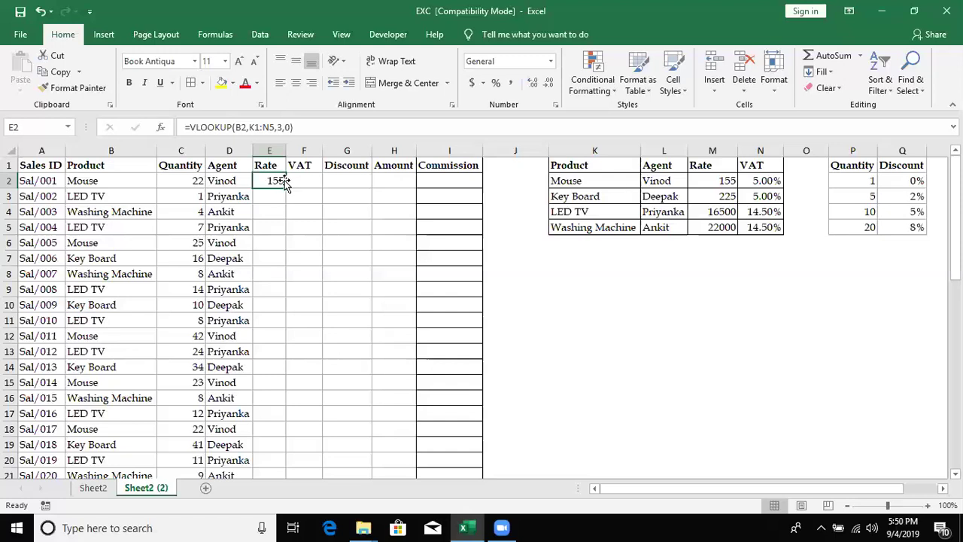
Step: Make E2's lookup table range absolute as $K$1:$N$5
{"action": "left_click", "coordinate": [276, 127]}
{"action": "double_click", "coordinate": [276, 126]}
{"action": "key", "text": "F4"}
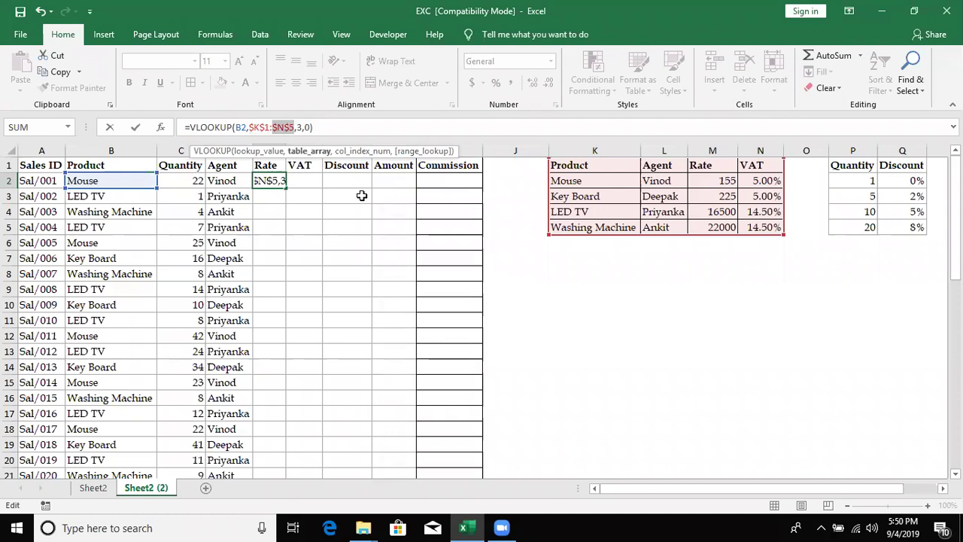
{"action": "key", "text": "ctrl+Return"}
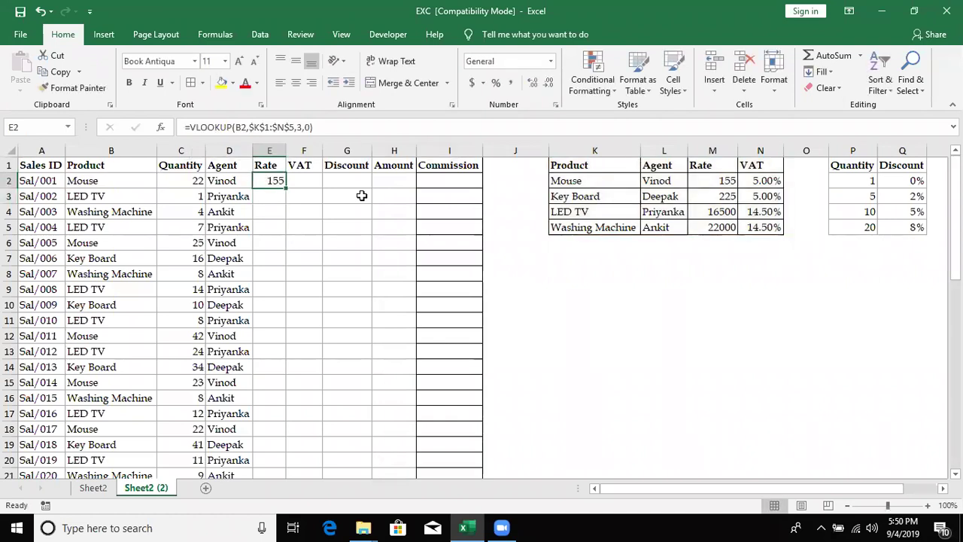
Step: Compare E2 with the quantity in C2 and fill the rate formula down column E
{"action": "key", "text": "Left"}
{"action": "key", "text": "Left"}
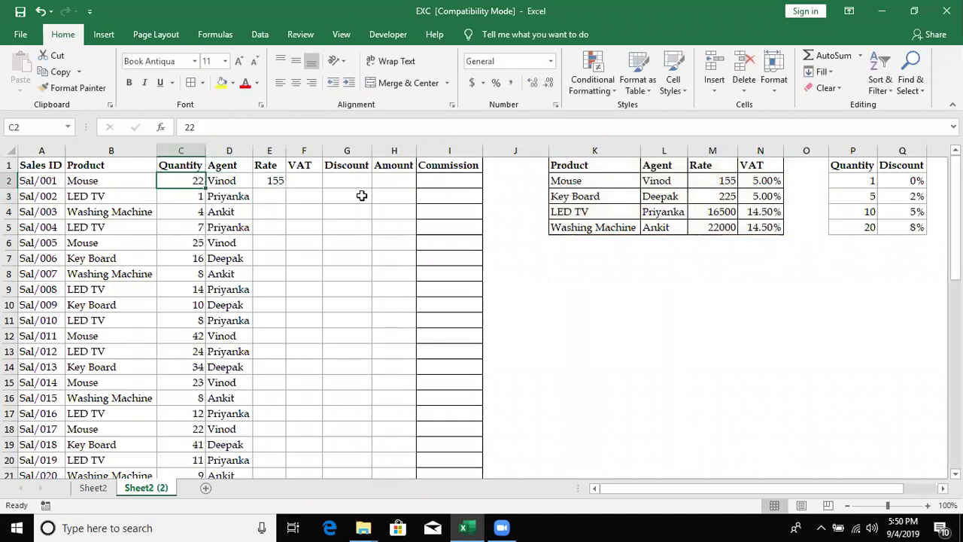
{"action": "key", "text": "Right"}
{"action": "key", "text": "Right"}
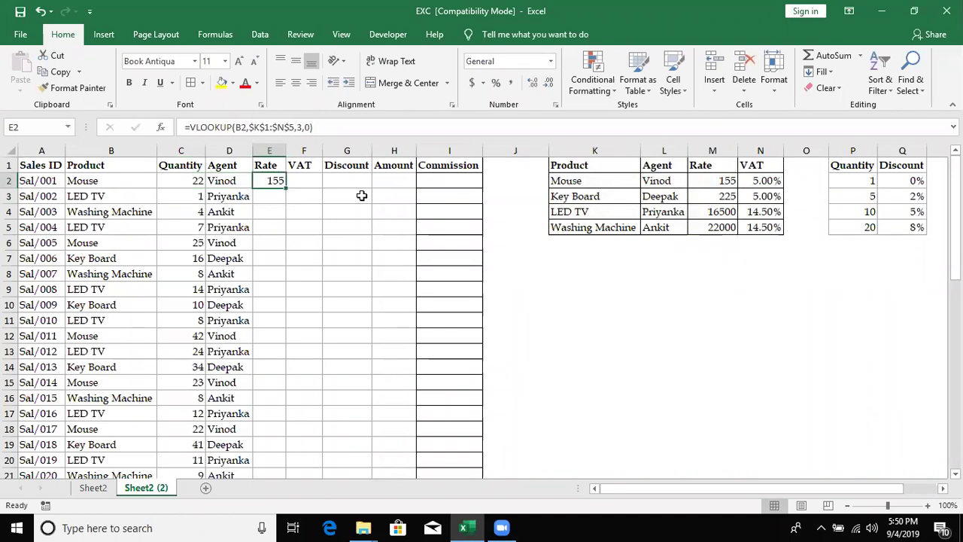
{"action": "key", "text": "Left"}
{"action": "key", "text": "Left"}
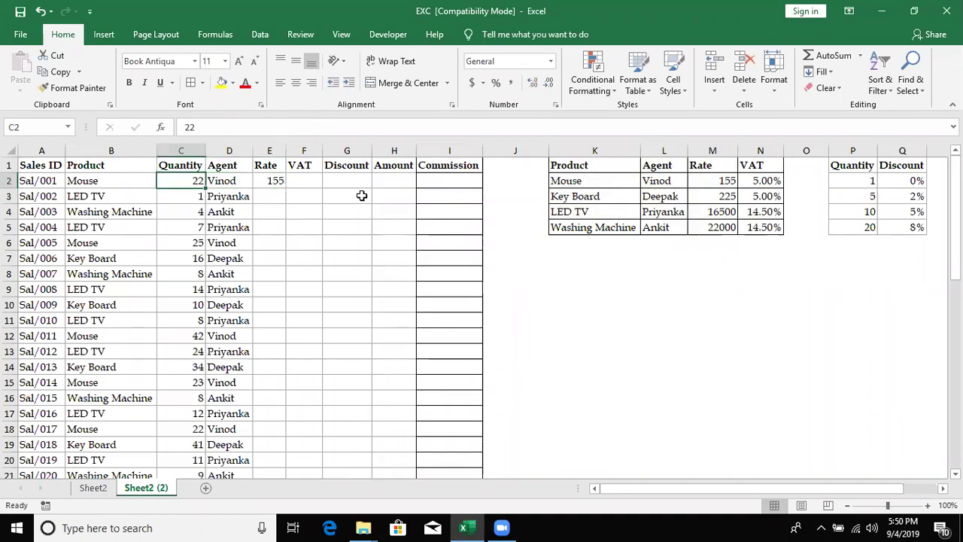
{"action": "key", "text": "Right"}
{"action": "key", "text": "Right"}
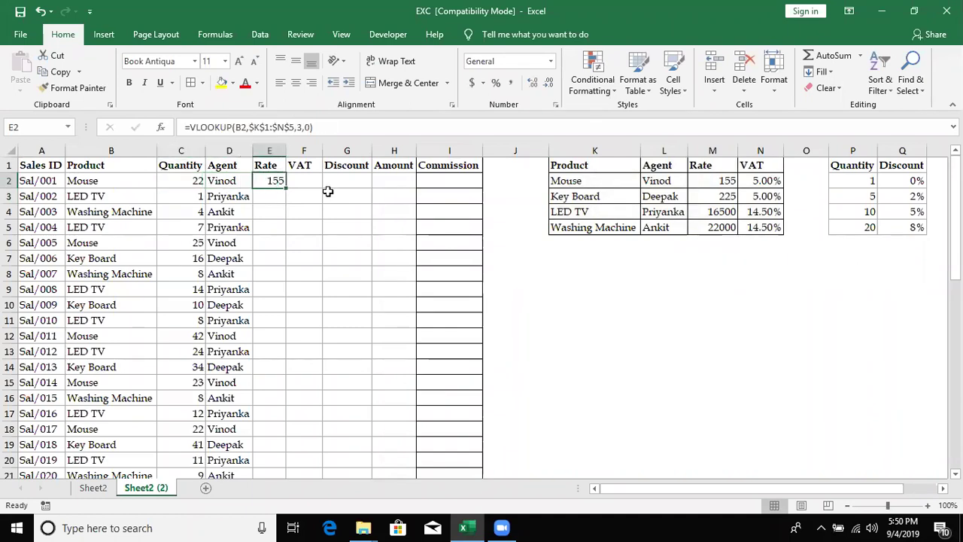
{"action": "double_click", "coordinate": [286, 192]}
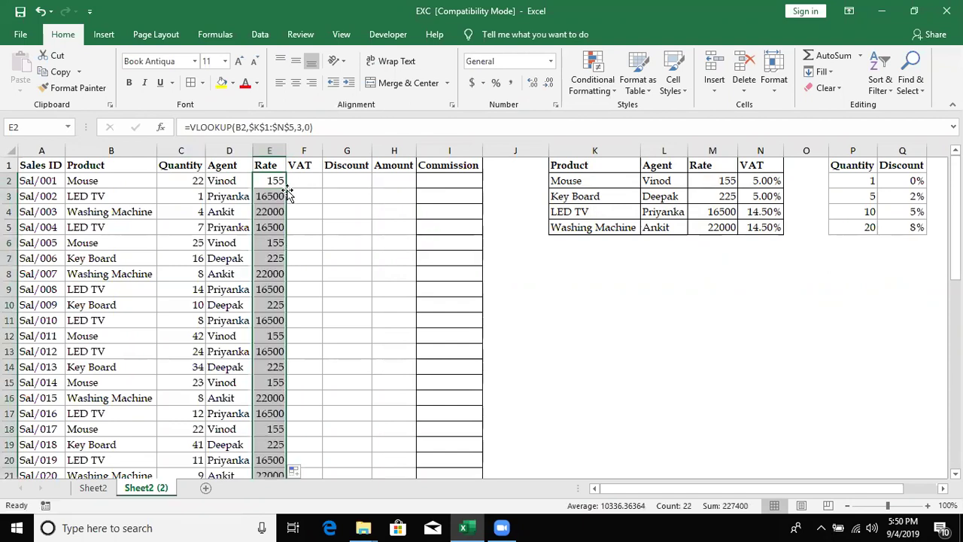
Step: Widen column E and enter =VLOOKUP(B2,K1:N5,4,0) in F2 for the VAT rate
{"action": "left_click", "coordinate": [303, 185]}
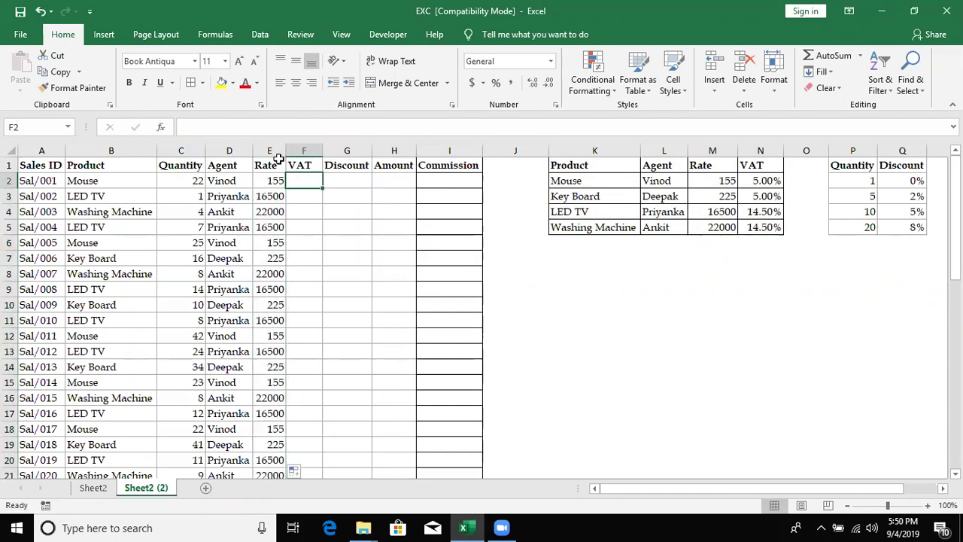
{"action": "left_click_drag", "start_coordinate": [286, 152], "coordinate": [294, 158]}
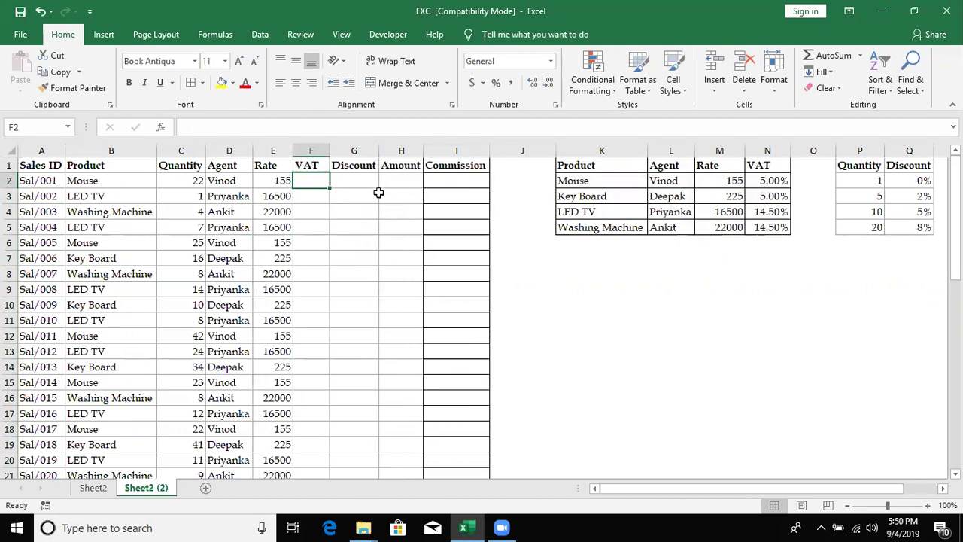
{"action": "type", "text": "=vl"}
{"action": "key", "text": "Tab"}
{"action": "type", "text": "C2"}
{"action": "key", "text": "Left"}
{"action": "type", "text": ","}
{"action": "key", "text": "Right"}
{"action": "key", "text": "Right"}
{"action": "key", "text": "Right"}
{"action": "key", "text": "Right"}
{"action": "key", "text": "Up"}
{"action": "key", "text": "shift+Right"}
{"action": "key", "text": "shift+Right"}
{"action": "key", "text": "shift+Right"}
{"action": "key", "text": "shift+Down"}
{"action": "key", "text": "shift+Down"}
{"action": "key", "text": "shift+Down"}
{"action": "key", "text": "shift+Down"}
{"action": "type", "text": ","}
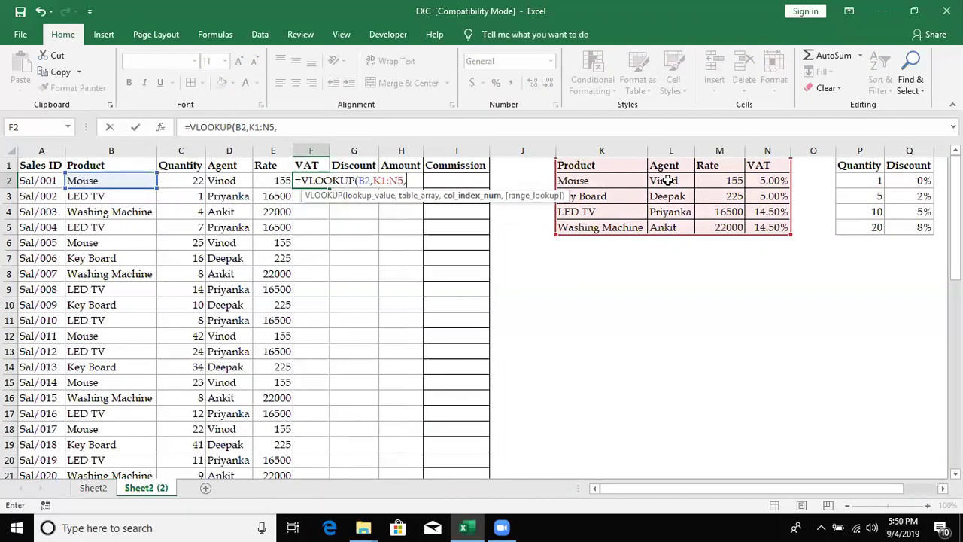
{"action": "type", "text": "4"}
{"action": "type", "text": ","}
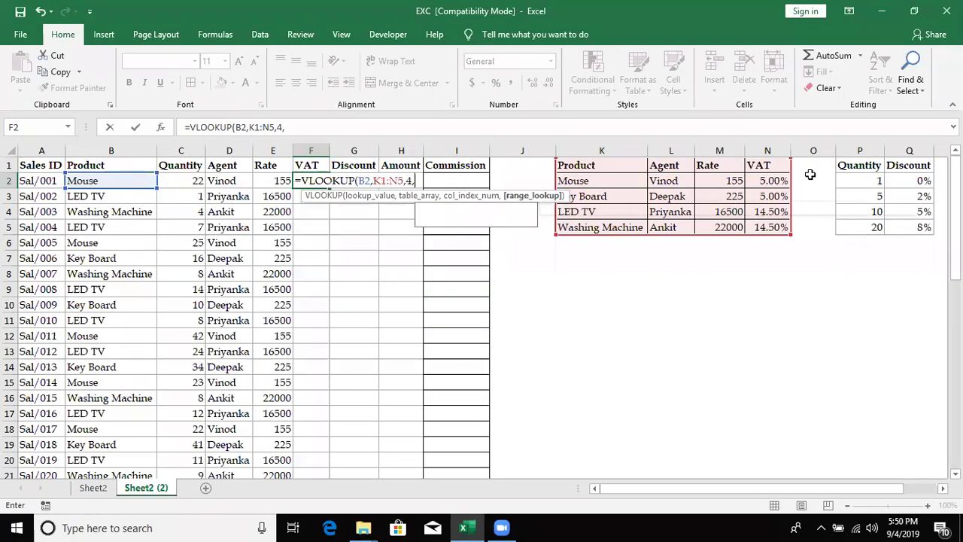
{"action": "type", "text": "0"}
{"action": "key", "text": "ctrl+Return"}
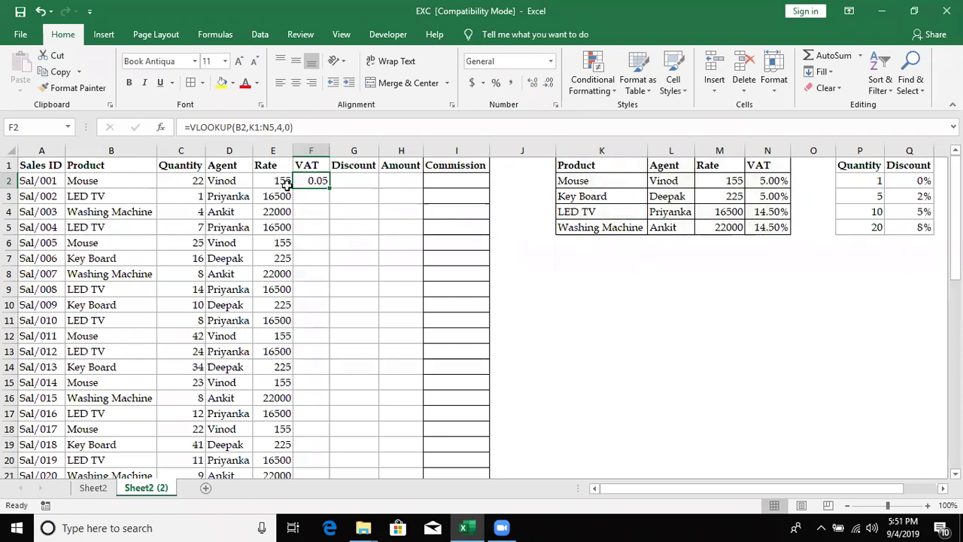
Step: Multiply by quantity and rate, making F2 =(C2*E2)*VLOOKUP(B2,K1:N5,4,0)
{"action": "left_click", "coordinate": [190, 128]}
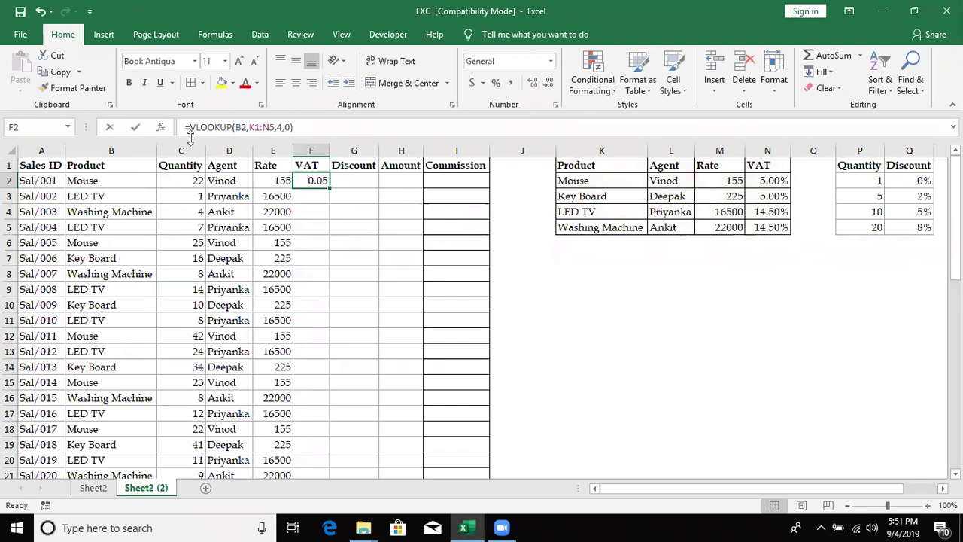
{"action": "left_click", "coordinate": [197, 182]}
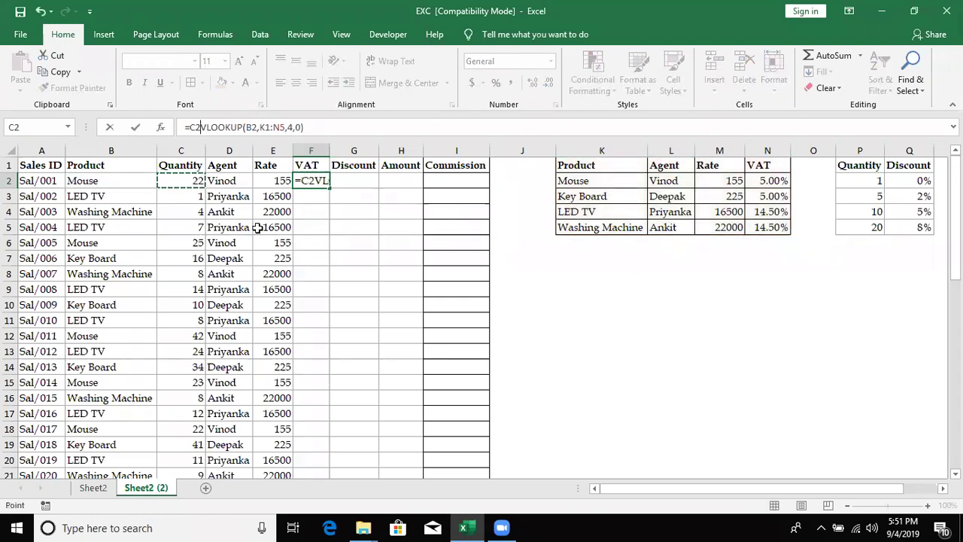
{"action": "type", "text": "*"}
{"action": "left_click", "coordinate": [259, 182]}
{"action": "type", "text": ")"}
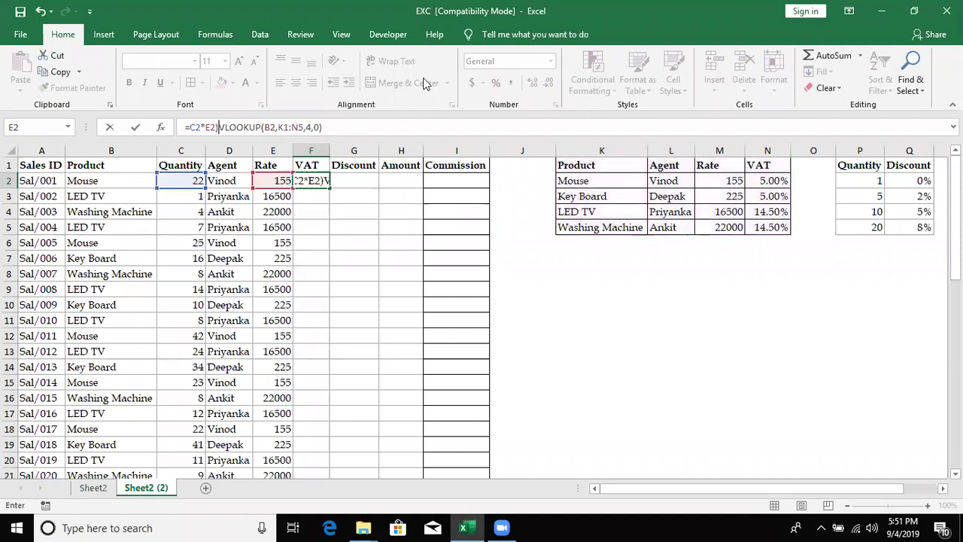
{"action": "left_click", "coordinate": [191, 127]}
{"action": "type", "text": "(C2"}
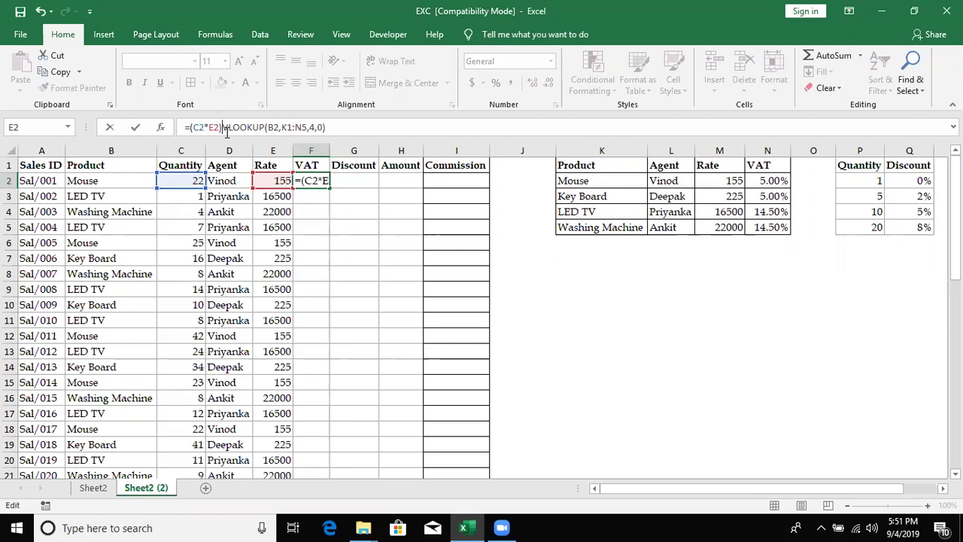
{"action": "type", "text": "*"}
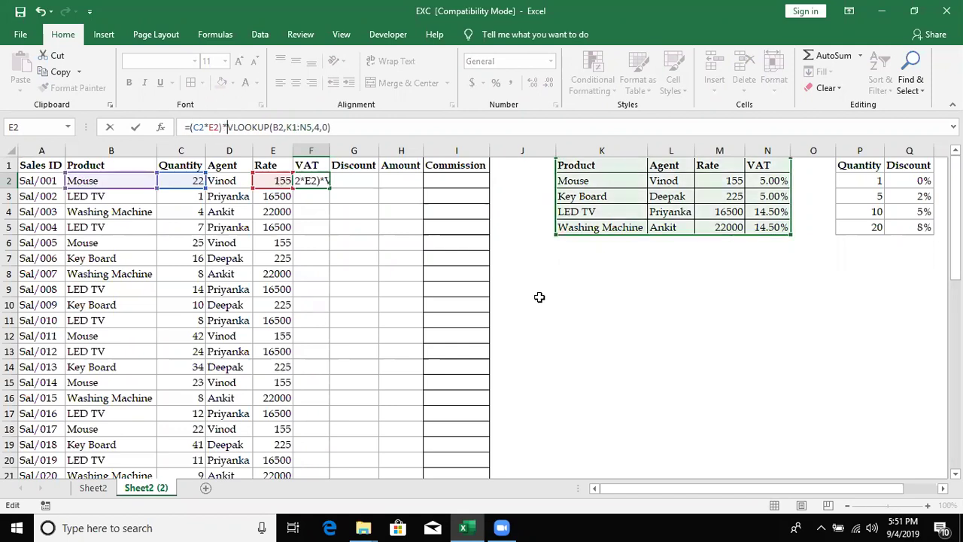
{"action": "key", "text": "ctrl+Return"}
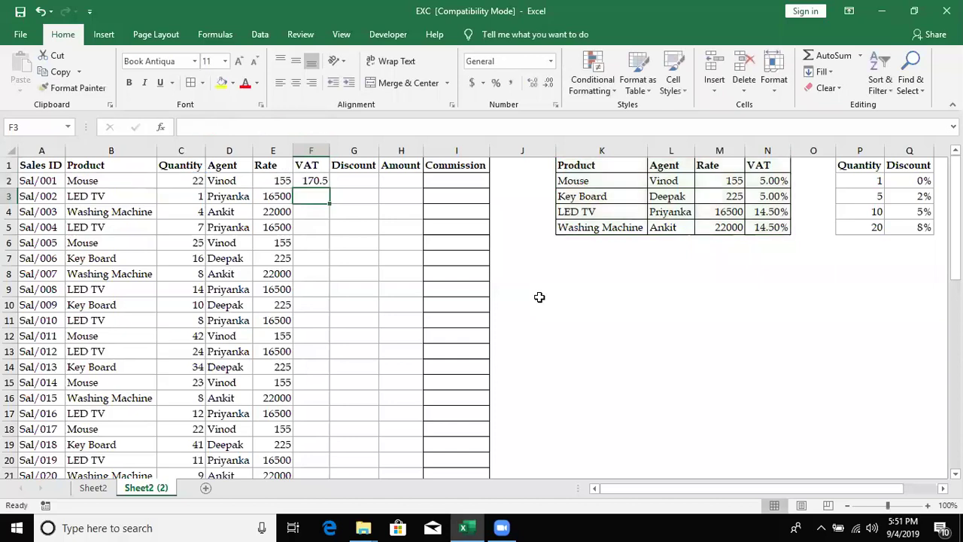
Step: Step through F2 with Evaluate Formula: 3410 times 0.05 gives 170.5
{"action": "left_click", "coordinate": [215, 34]}
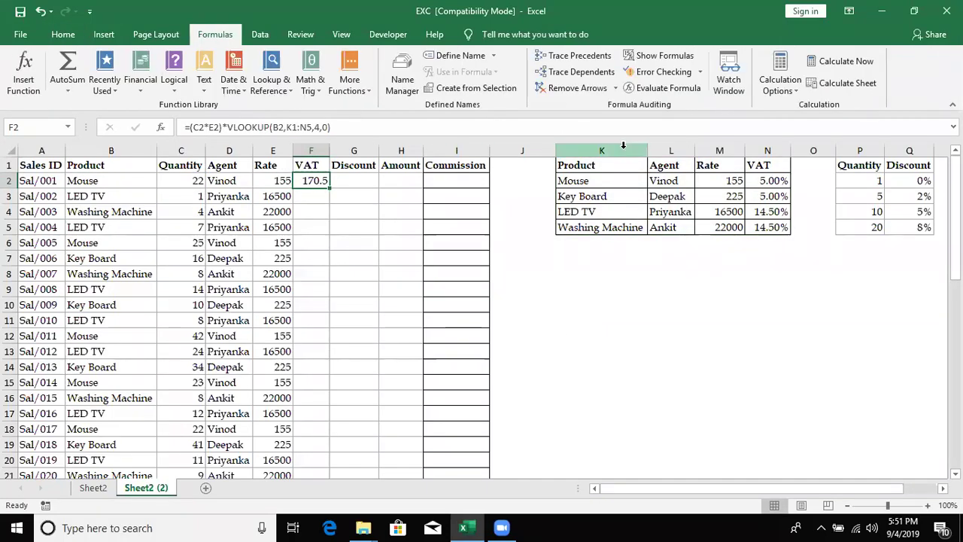
{"action": "left_click", "coordinate": [661, 89]}
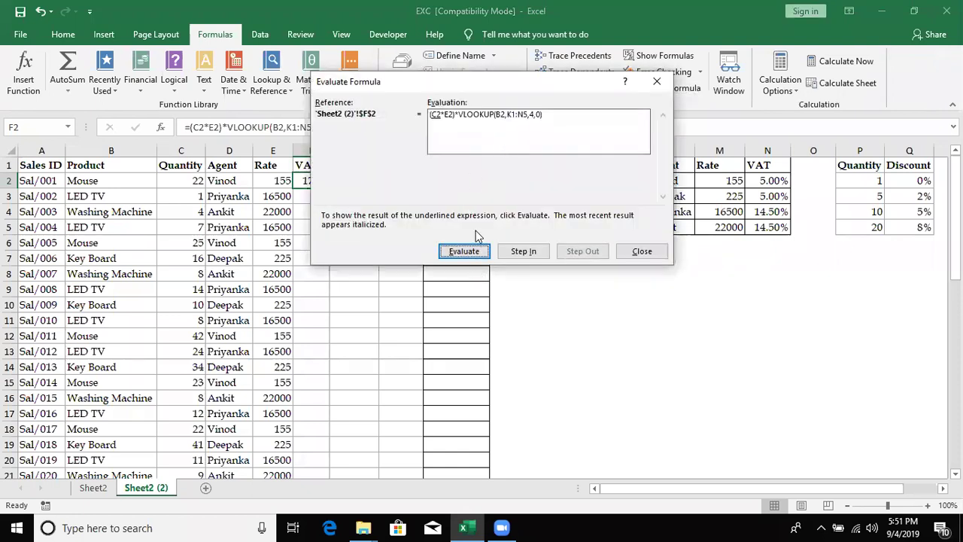
{"action": "left_click", "coordinate": [473, 251]}
{"action": "left_click", "coordinate": [467, 252]}
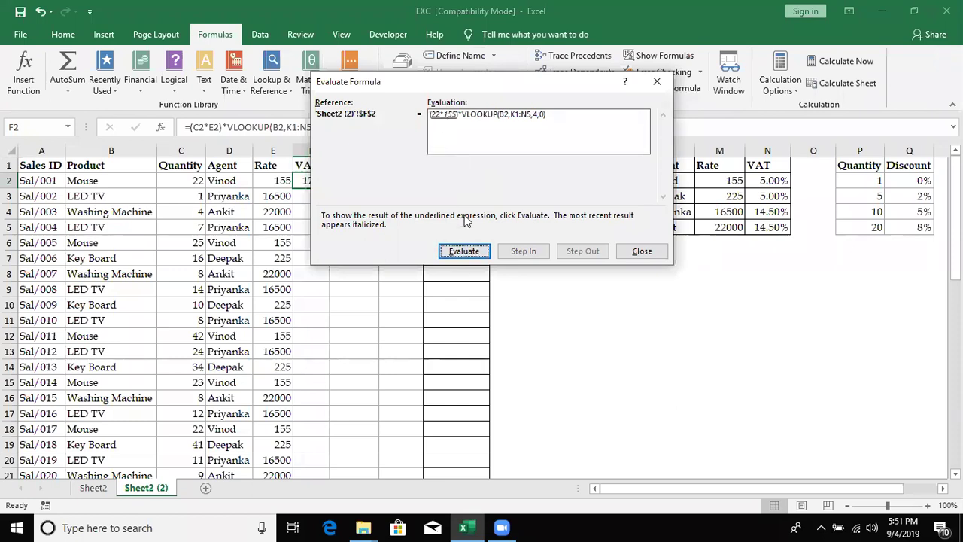
{"action": "left_click", "coordinate": [473, 254]}
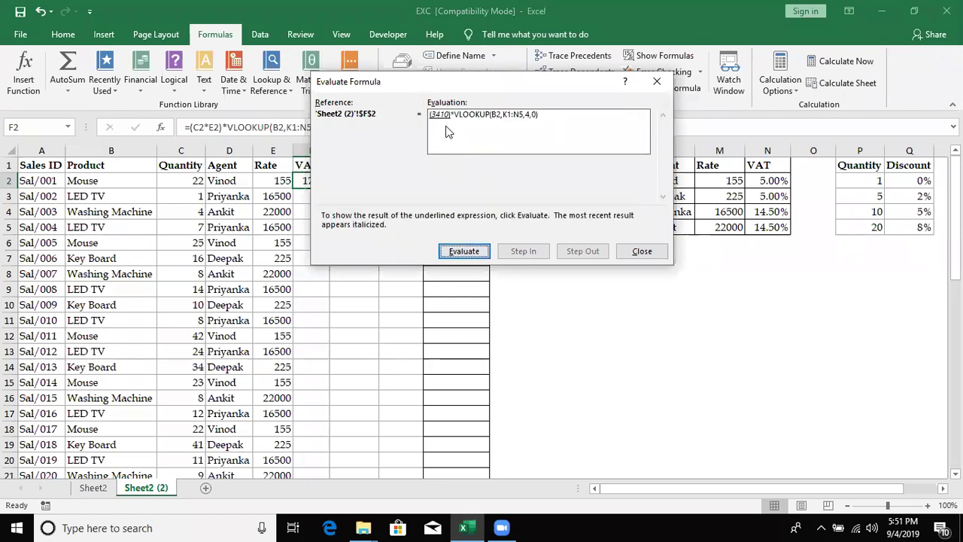
{"action": "left_click", "coordinate": [463, 251]}
{"action": "left_click", "coordinate": [463, 252]}
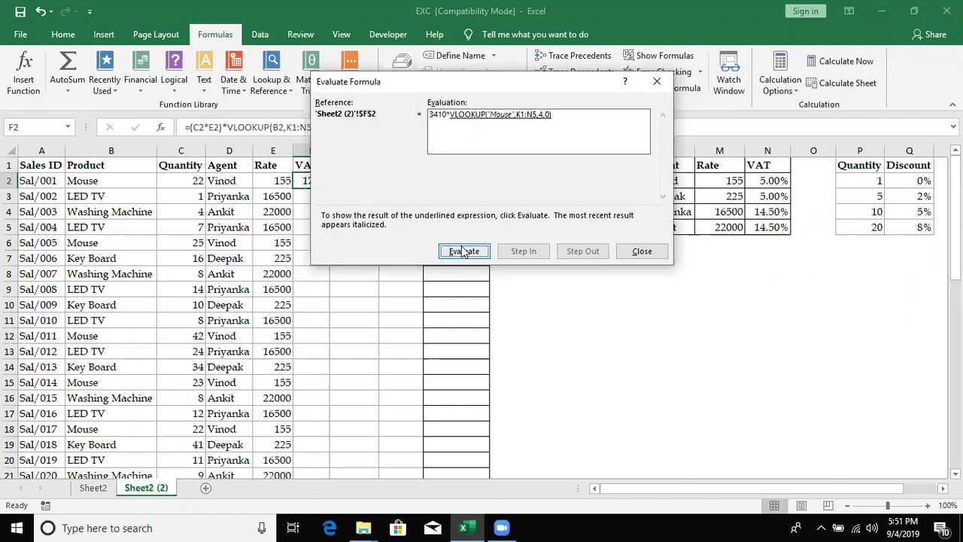
{"action": "left_click", "coordinate": [463, 252]}
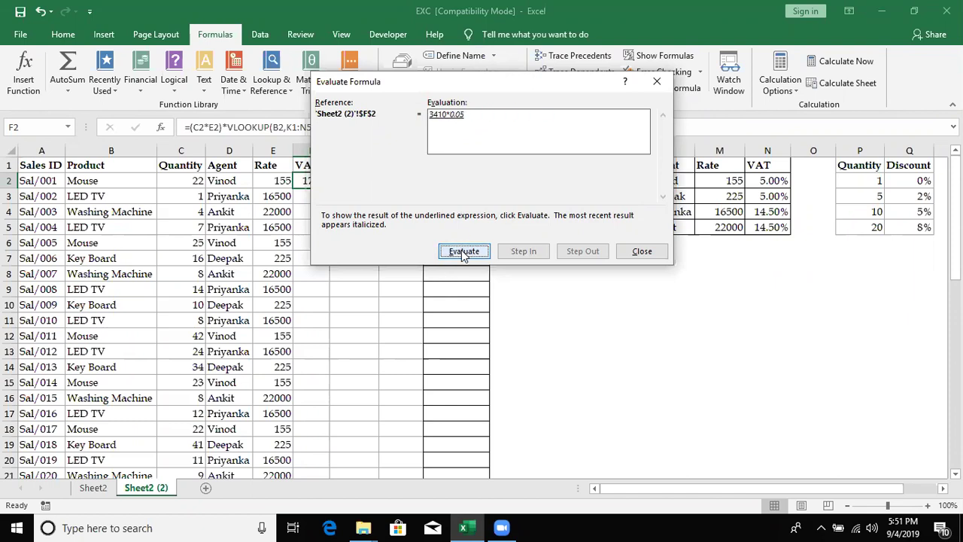
{"action": "left_click", "coordinate": [463, 252]}
{"action": "key", "text": "Escape"}
Step: Lock F2's lookup range as $K$1:$N$5 and fill the VAT formula down the column
{"action": "left_click", "coordinate": [295, 126]}
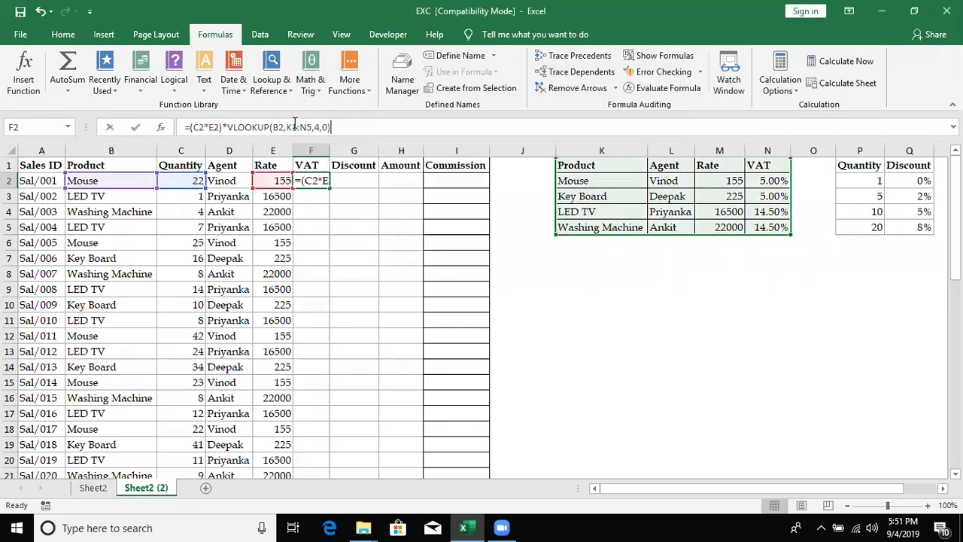
{"action": "key", "text": "F4"}
{"action": "left_click", "coordinate": [317, 127]}
{"action": "key", "text": "F4"}
{"action": "key", "text": "ctrl+Return"}
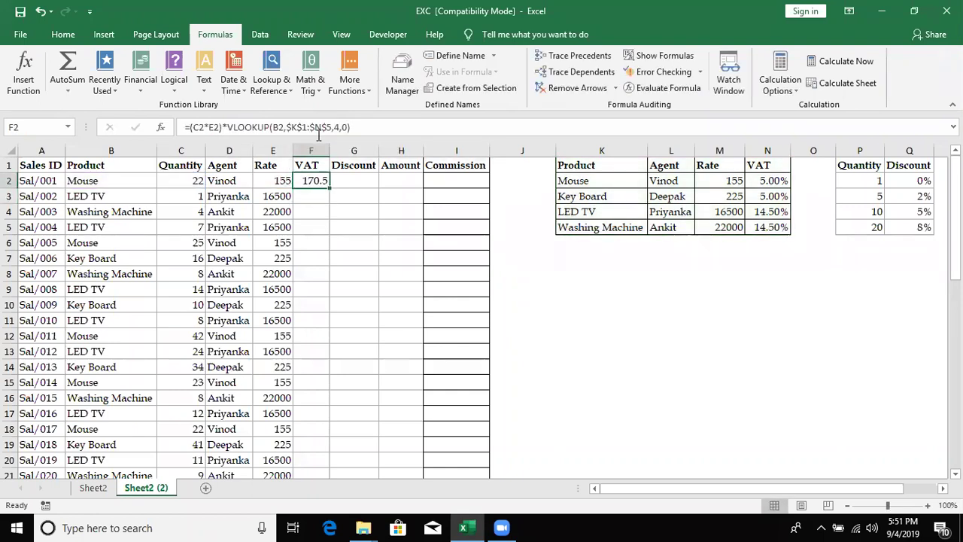
{"action": "double_click", "coordinate": [329, 188]}
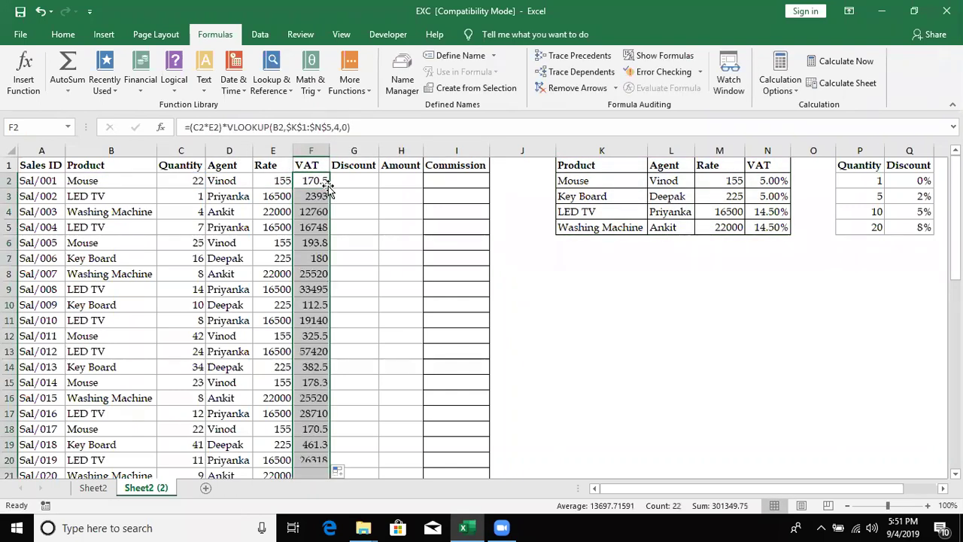
{"action": "left_click", "coordinate": [346, 168]}
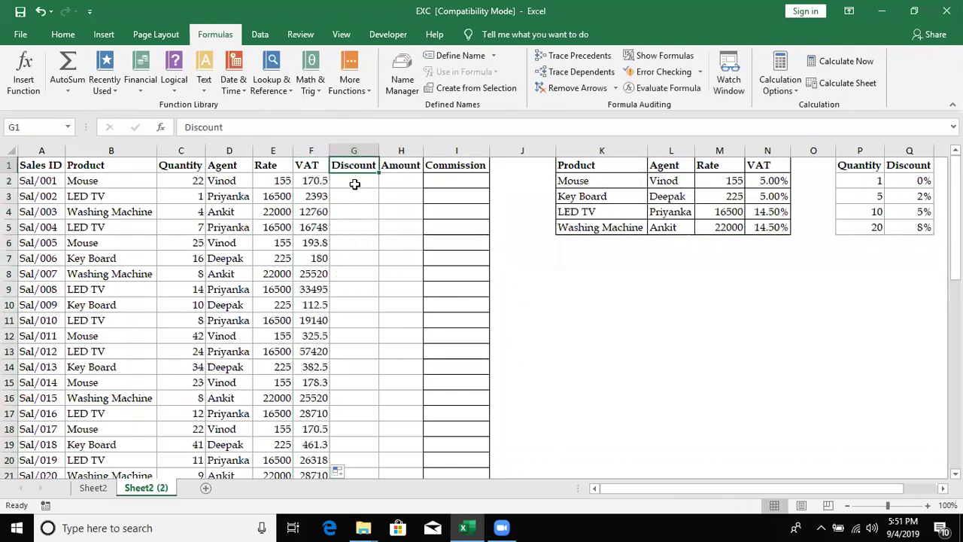
{"action": "key", "text": "Down"}
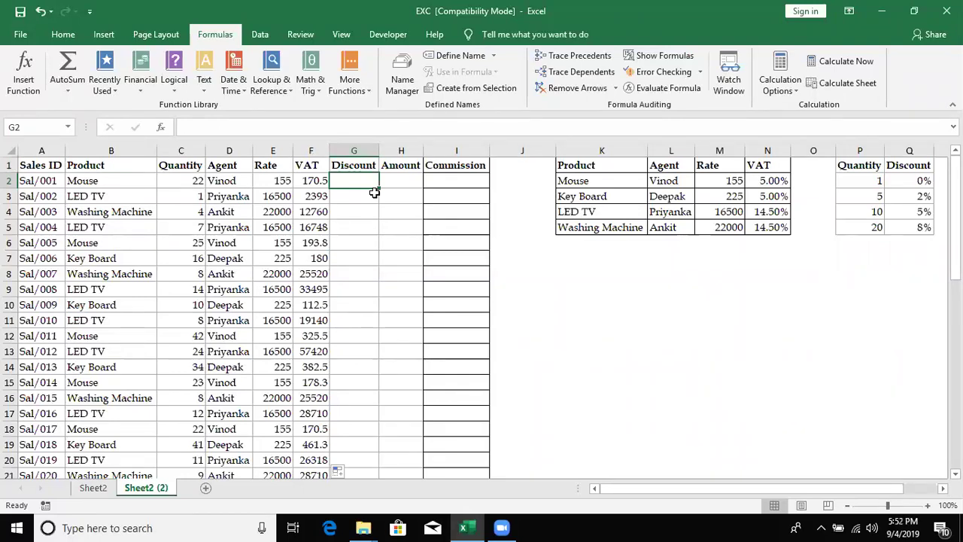
{"action": "type", "text": "="}
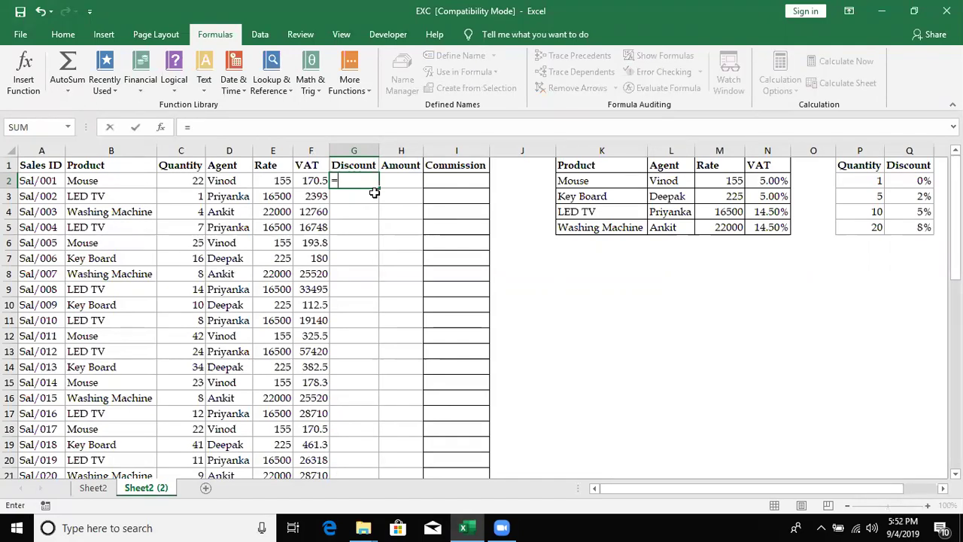
{"action": "key", "text": "Escape"}
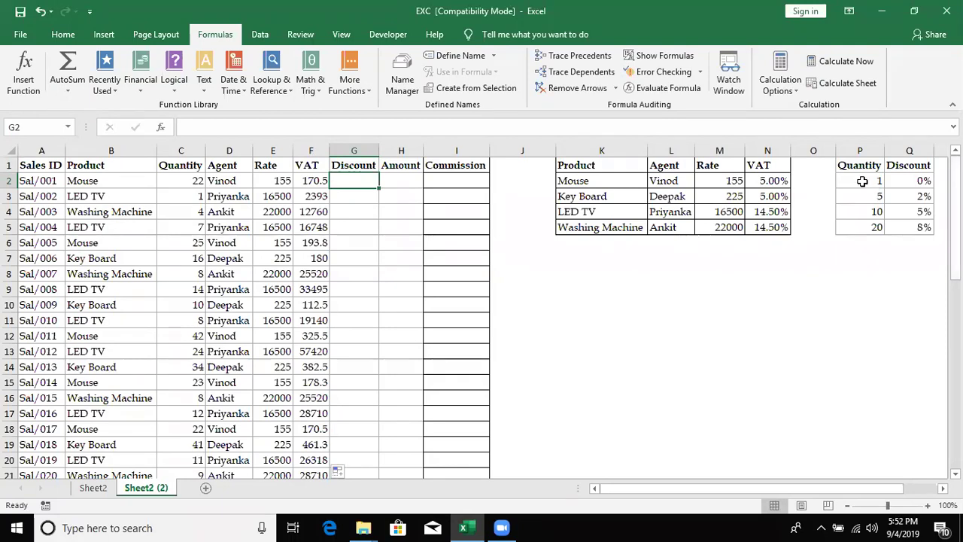
{"action": "left_click", "coordinate": [877, 188]}
{"action": "left_click", "coordinate": [865, 192]}
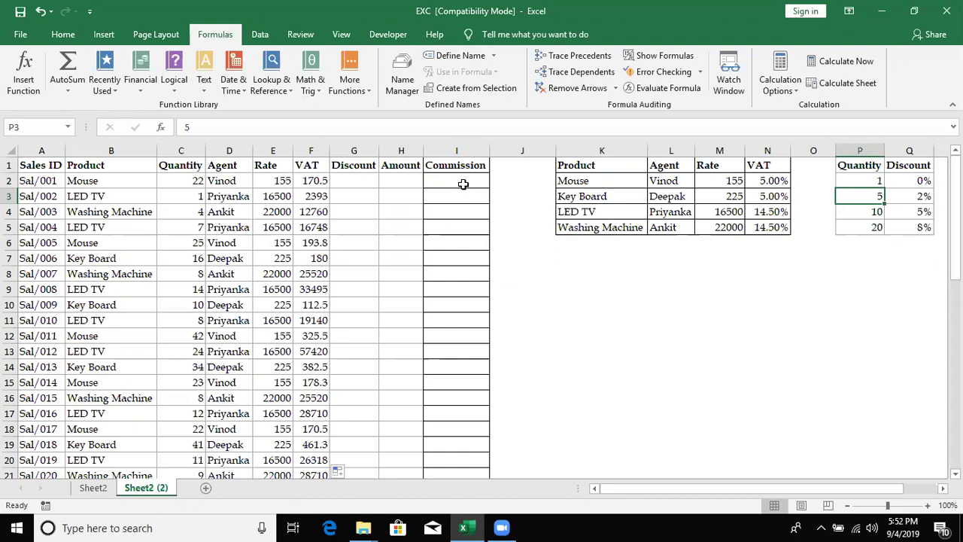
{"action": "left_click", "coordinate": [436, 181]}
{"action": "left_click", "coordinate": [407, 171]}
Step: Enter =VLOOKUP(C2,P1:Q5,2,TRUE) in H2 as an approximate-match discount lookup
{"action": "key", "text": "Down"}
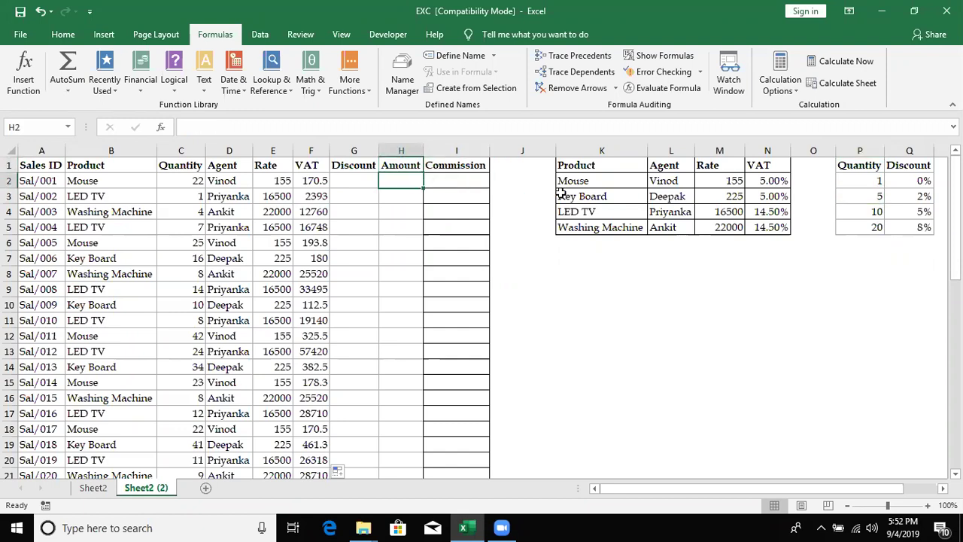
{"action": "type", "text": "=v"}
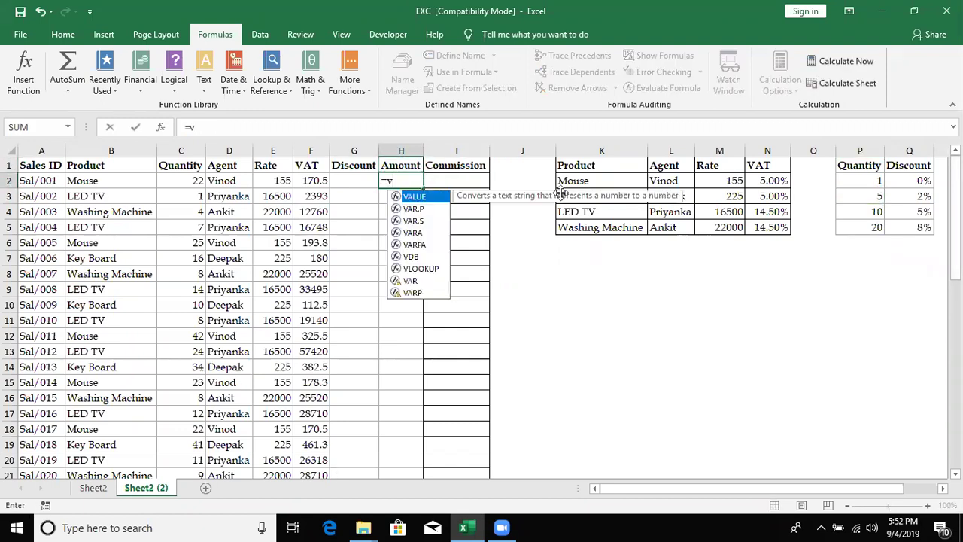
{"action": "type", "text": "l"}
{"action": "key", "text": "Tab"}
{"action": "key", "text": "Left"}
{"action": "key", "text": "Left"}
{"action": "key", "text": "Left"}
{"action": "key", "text": "Left"}
{"action": "key", "text": "Left"}
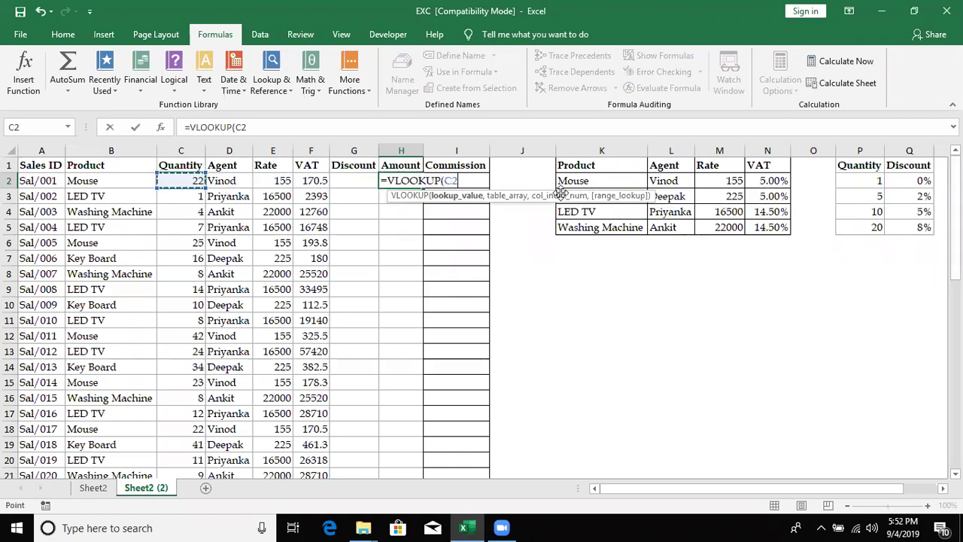
{"action": "type", "text": ","}
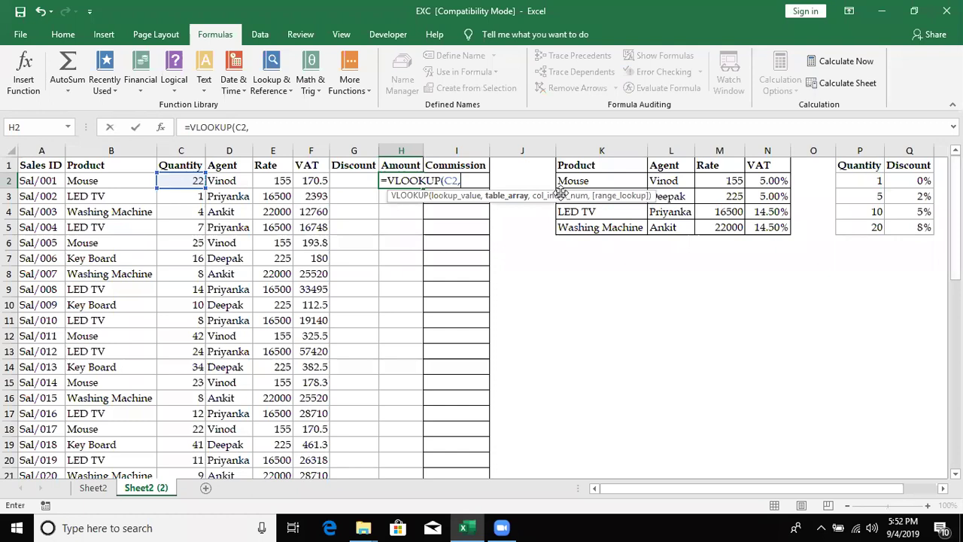
{"action": "left_click_drag", "start_coordinate": [840, 169], "coordinate": [913, 226]}
{"action": "type", "text": ",2"}
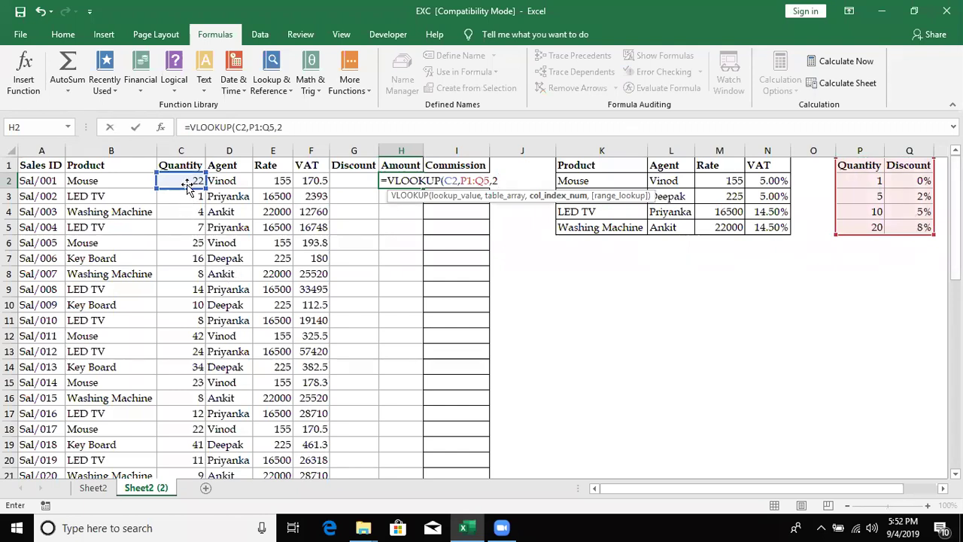
{"action": "type", "text": ","}
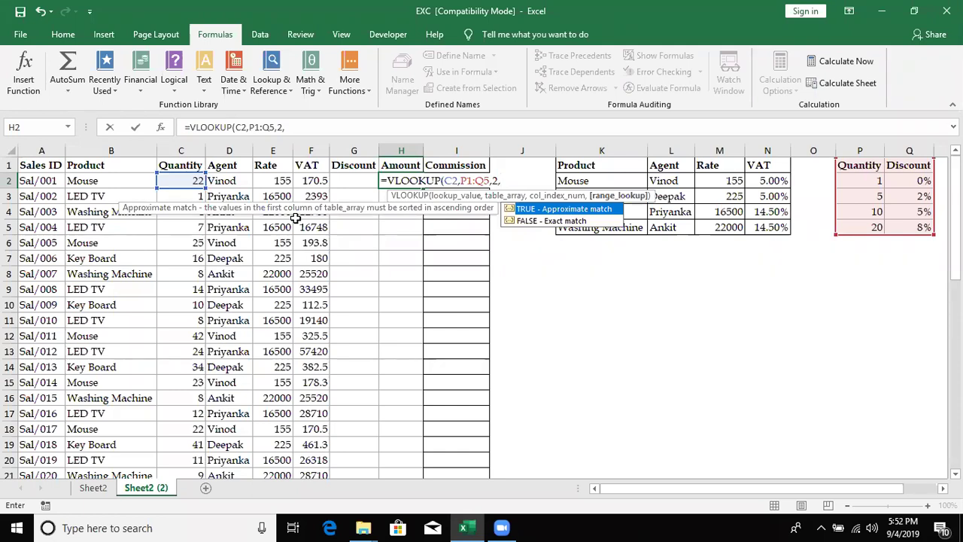
{"action": "key", "text": "Down"}
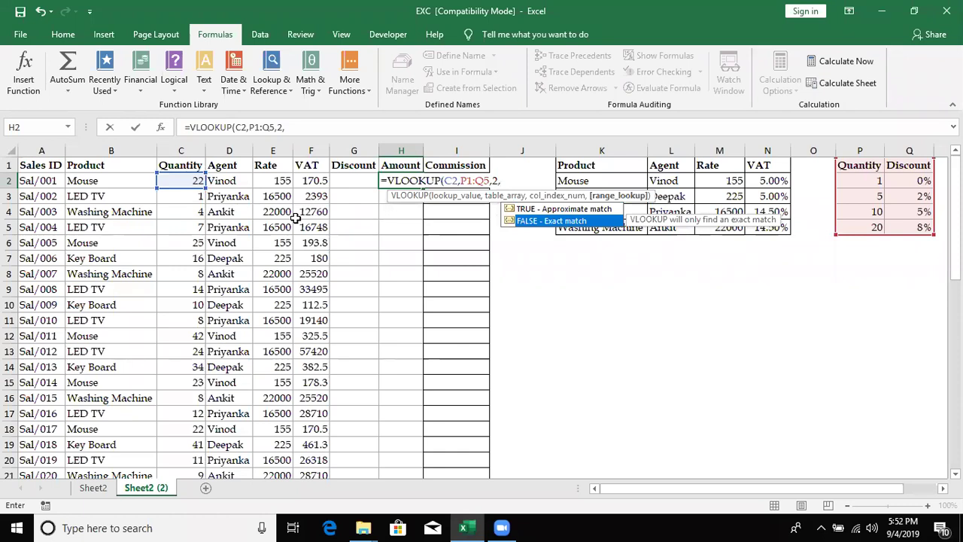
{"action": "key", "text": "Up"}
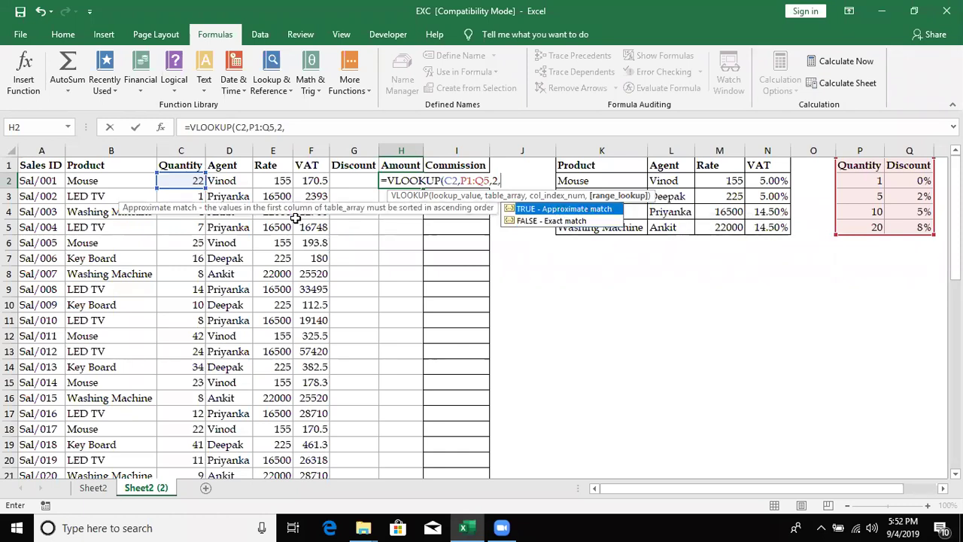
{"action": "key", "text": "Tab"}
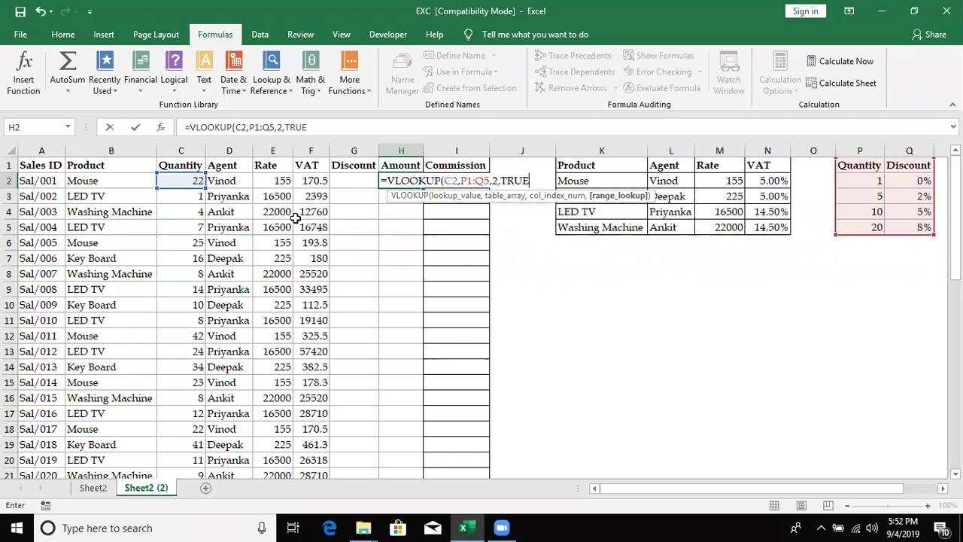
{"action": "type", "text": ")"}
{"action": "key", "text": "ctrl+Return"}
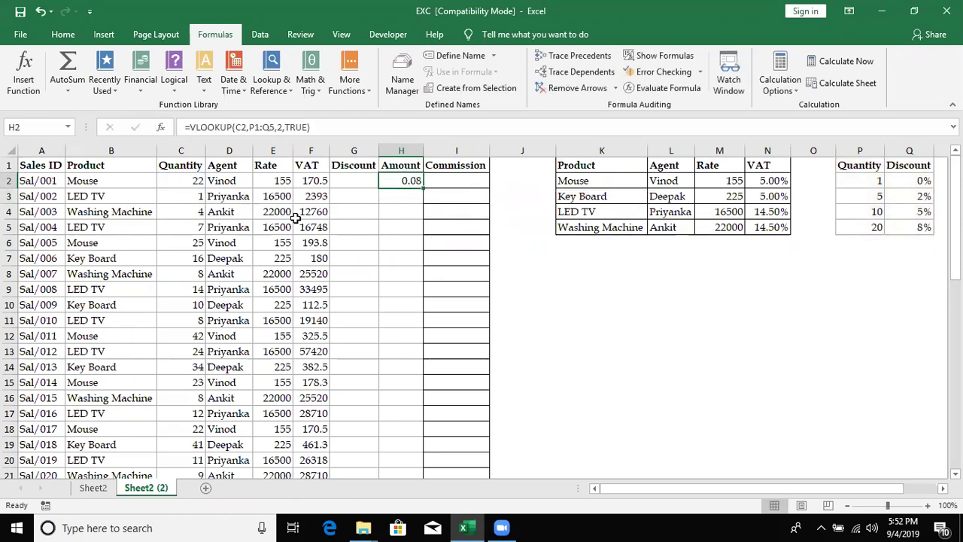
Step: Test the lookup by entering quantities 5 and then 4 in C2, then reopen H2's formula
{"action": "key", "text": "Left"}
{"action": "key", "text": "Left"}
{"action": "key", "text": "Left"}
{"action": "key", "text": "Left"}
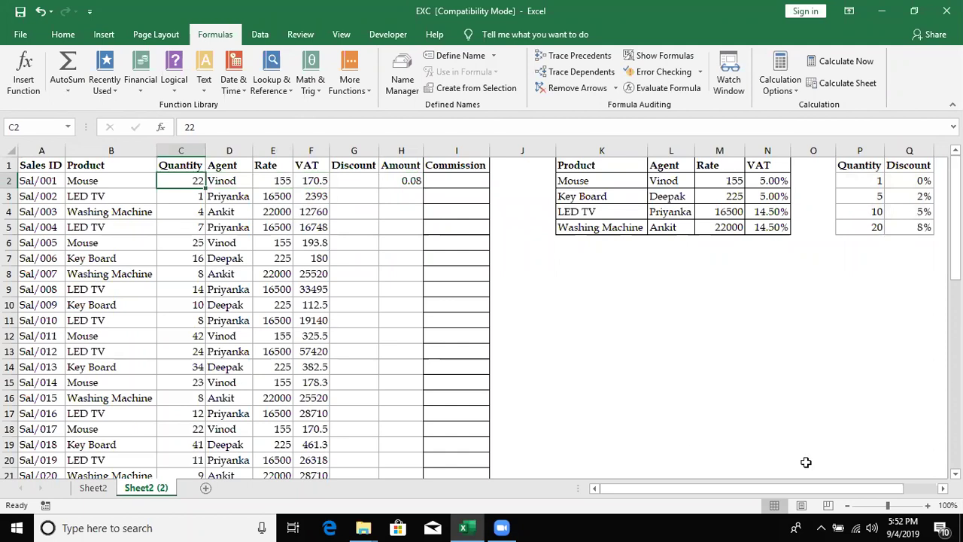
{"action": "left_click_drag", "start_coordinate": [867, 231], "coordinate": [865, 245]}
{"action": "left_click", "coordinate": [918, 231]}
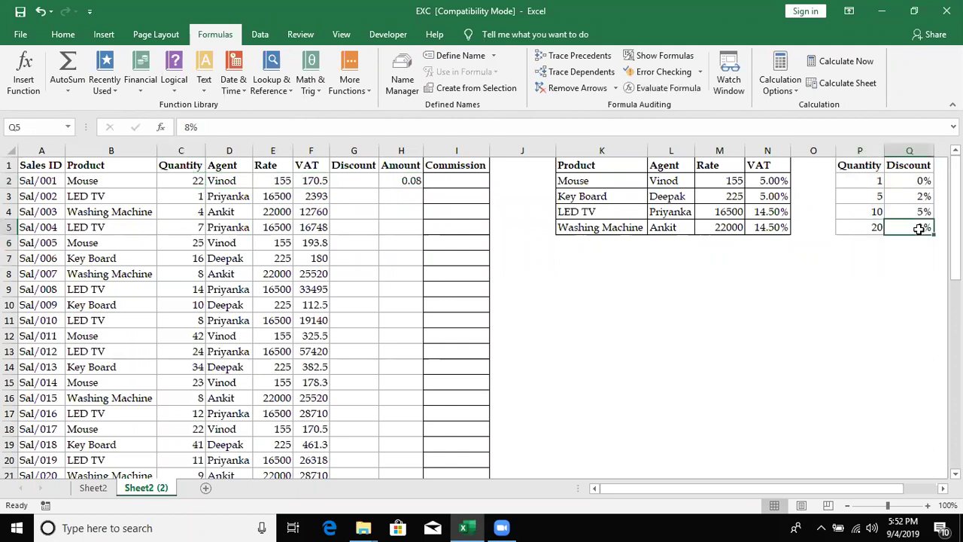
{"action": "left_click", "coordinate": [200, 179]}
{"action": "type", "text": "5"}
{"action": "key", "text": "Return"}
{"action": "key", "text": "Up"}
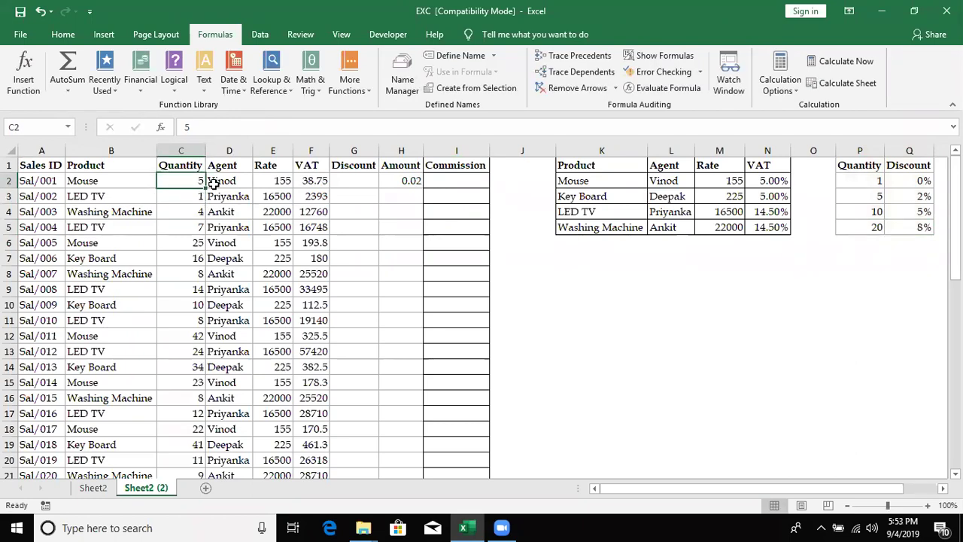
{"action": "type", "text": "4"}
{"action": "key", "text": "Return"}
{"action": "key", "text": "Up"}
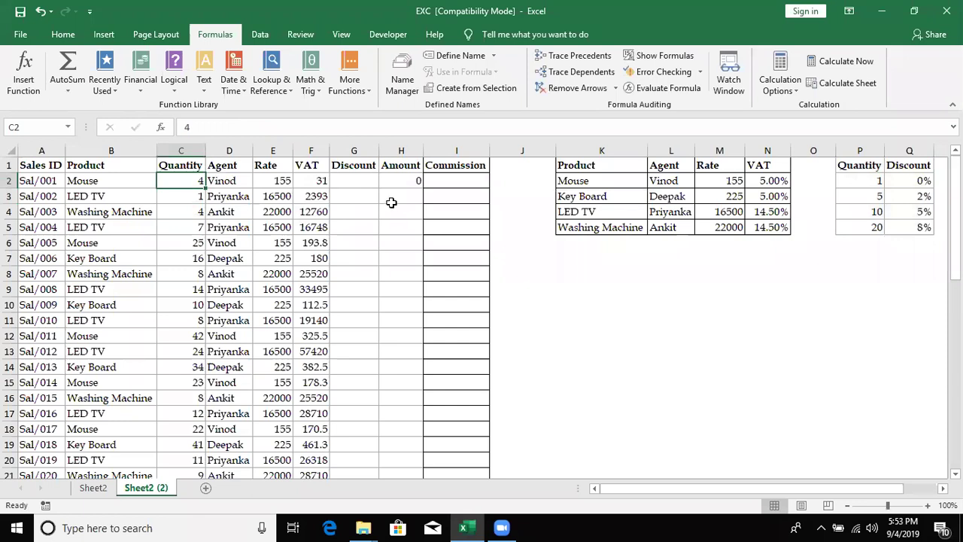
{"action": "double_click", "coordinate": [404, 181]}
{"action": "double_click", "coordinate": [512, 180]}
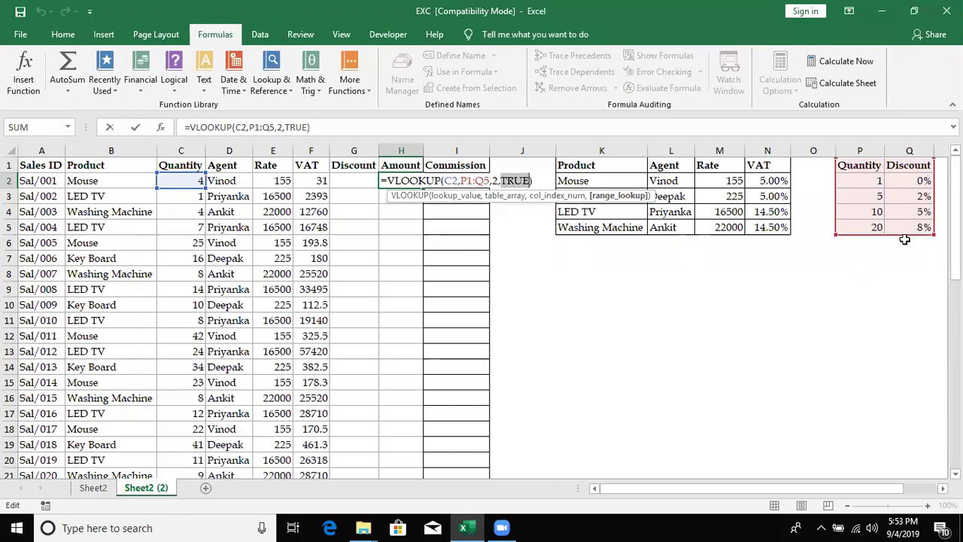
Step: Make the discount table range absolute as $P$1:$Q$5 in H2's formula
{"action": "key", "text": "ctrl+Return"}
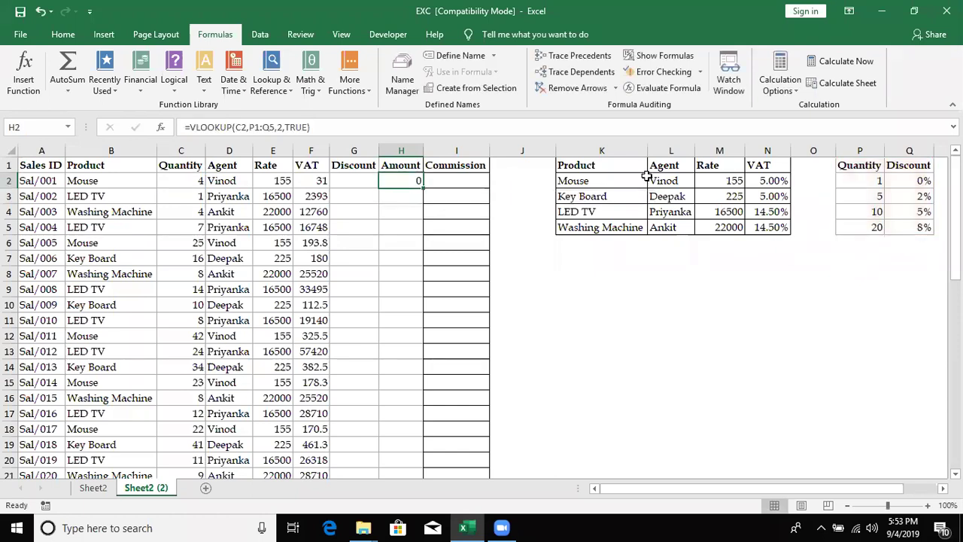
{"action": "left_click", "coordinate": [257, 127]}
{"action": "key", "text": "F4"}
{"action": "left_click", "coordinate": [278, 127]}
{"action": "key", "text": "F4"}
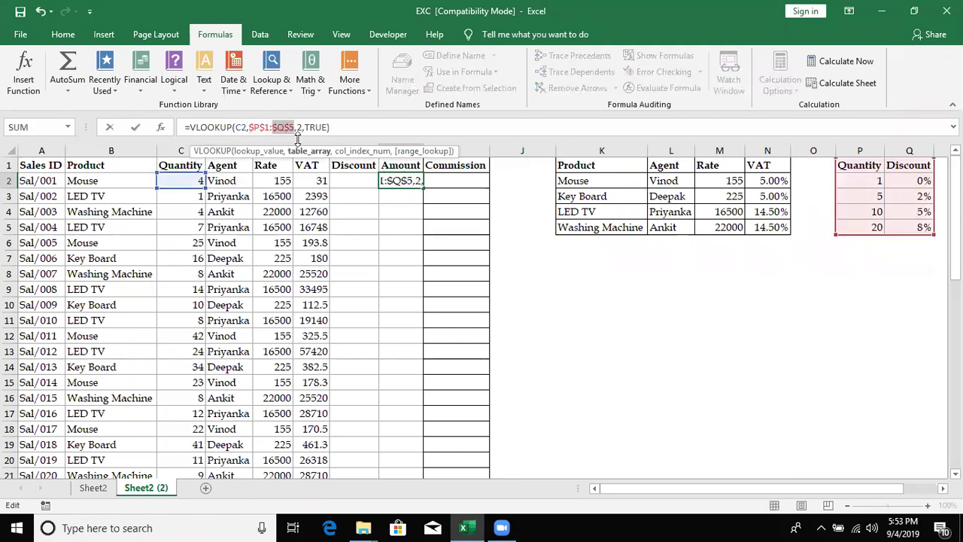
{"action": "key", "text": "ctrl+Return"}
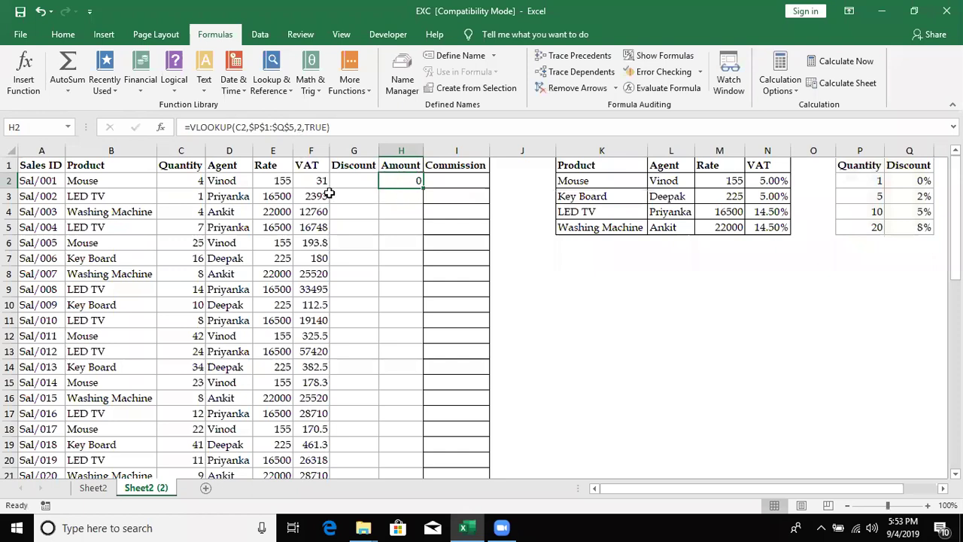
Step: Move the discount lookup from H2 to G2 and test it with quantity 20 in C2
{"action": "left_click", "coordinate": [348, 184]}
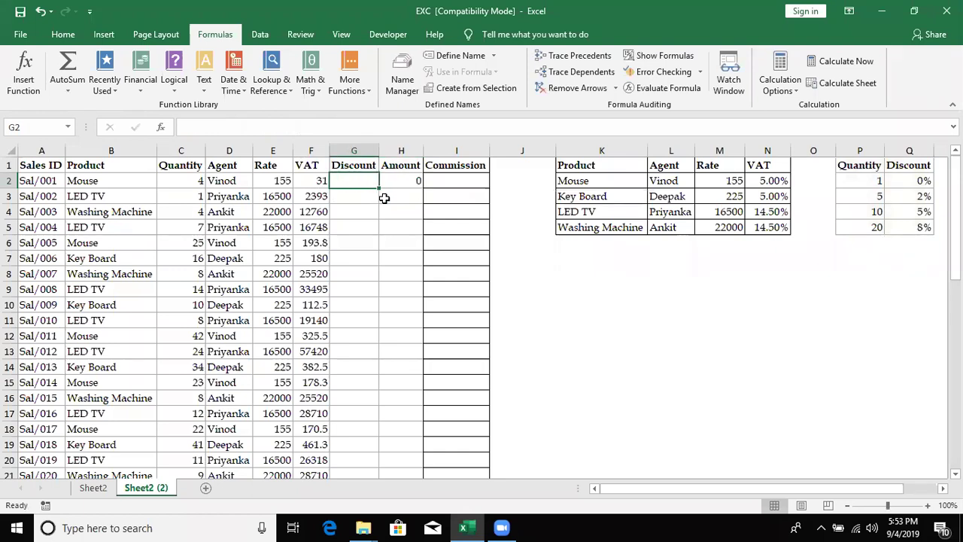
{"action": "left_click", "coordinate": [403, 184]}
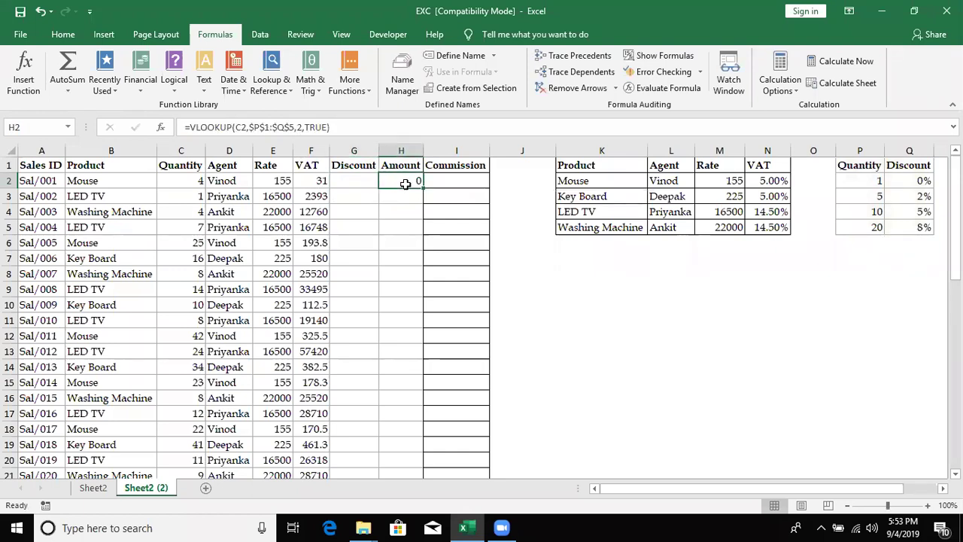
{"action": "left_click_drag", "start_coordinate": [399, 191], "coordinate": [362, 181]}
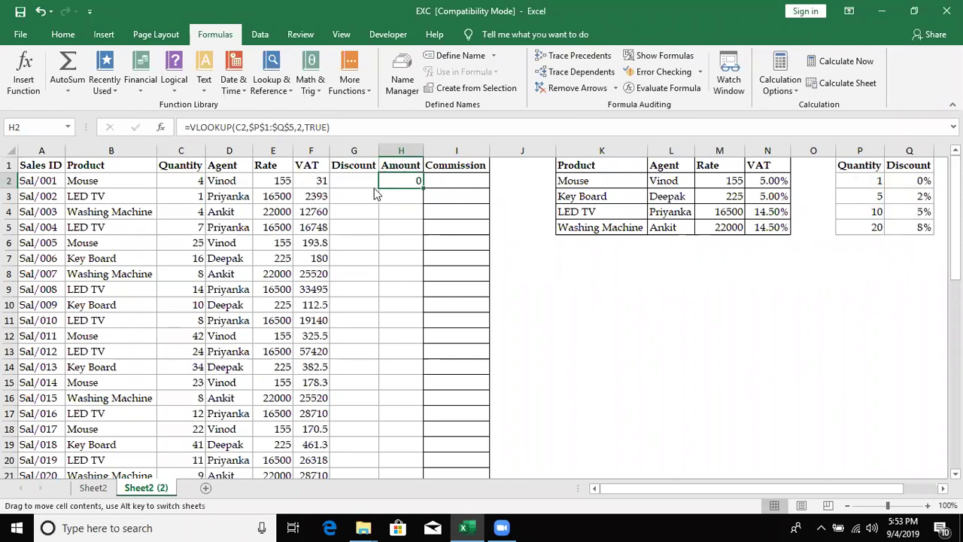
{"action": "double_click", "coordinate": [362, 180]}
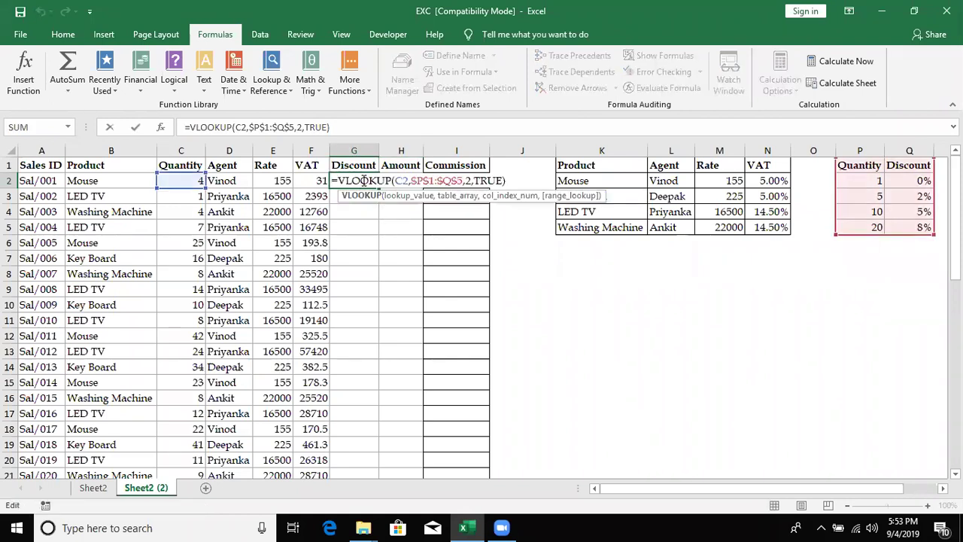
{"action": "key", "text": "Escape"}
{"action": "left_click", "coordinate": [200, 184]}
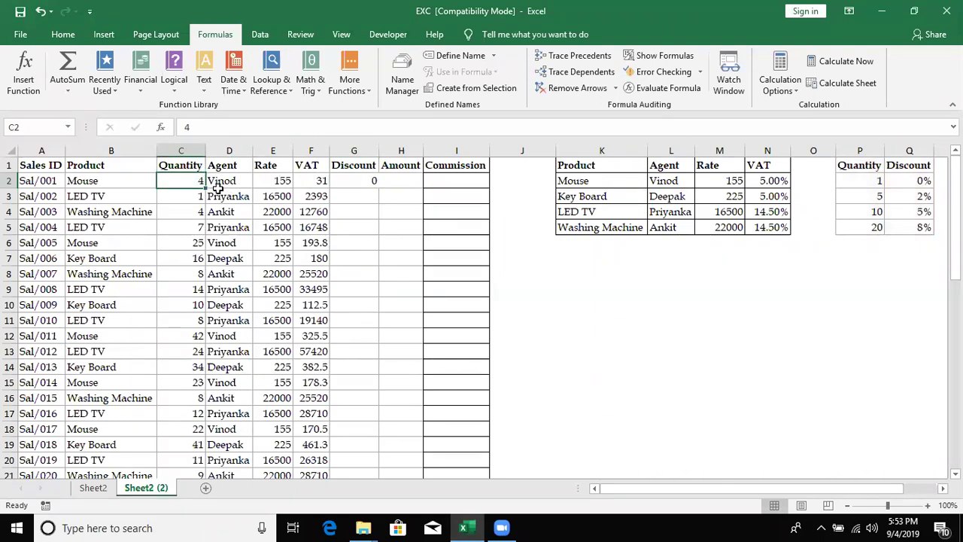
{"action": "type", "text": "20"}
{"action": "key", "text": "Return"}
{"action": "key", "text": "Up"}
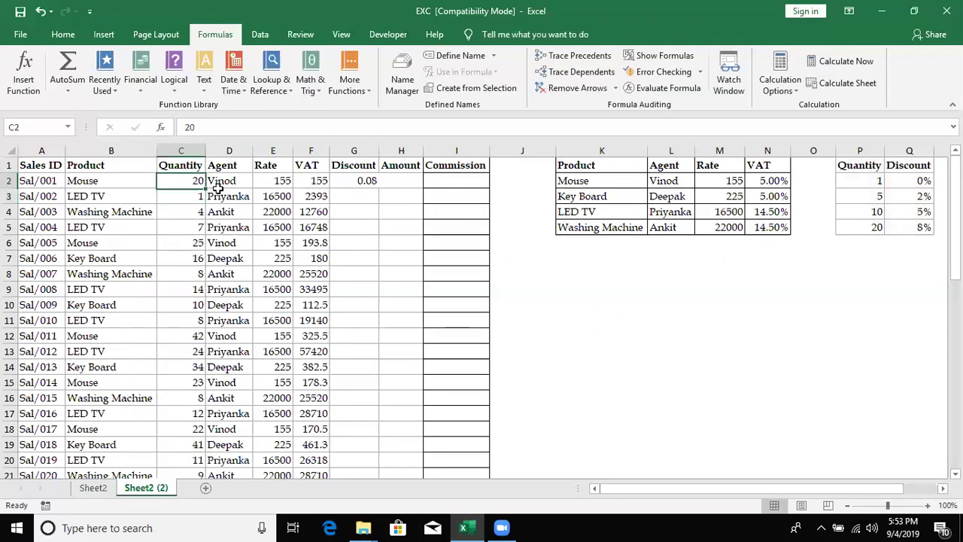
{"action": "key", "text": "Right"}
{"action": "key", "text": "Right"}
{"action": "key", "text": "Right"}
{"action": "key", "text": "Right"}
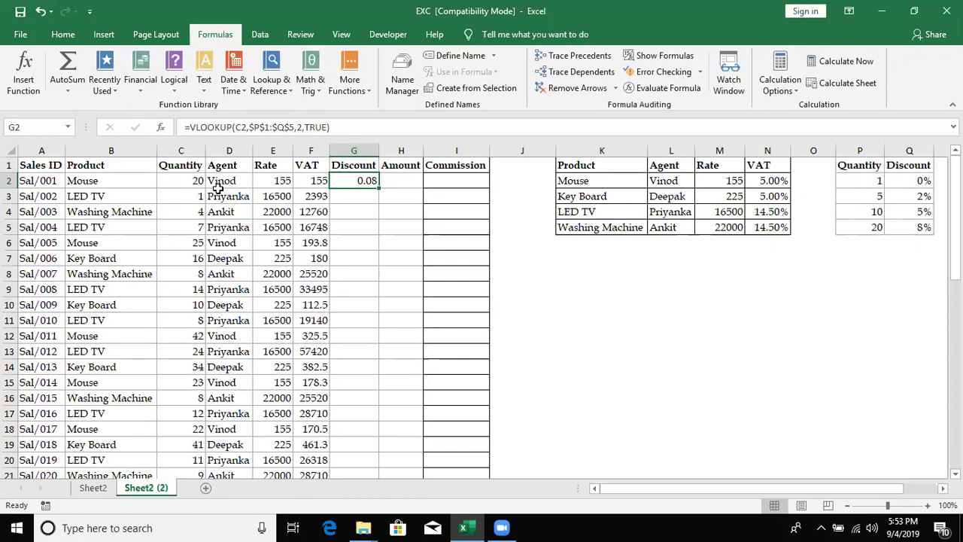
Step: Change G2 to =(C2*E2)*VLOOKUP(C2,$P$1:$Q$5,2,TRUE) and fill it down column G
{"action": "key", "text": "F2"}
{"action": "key", "text": "Left"}
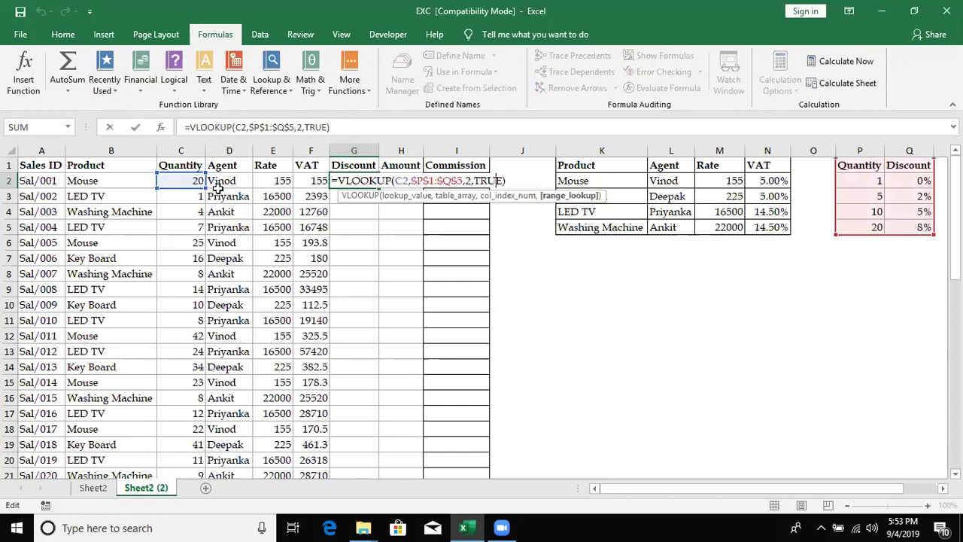
{"action": "key", "text": "Left"}
{"action": "key", "text": "Left"}
{"action": "key", "text": "Left"}
{"action": "key", "text": "Left"}
{"action": "key", "text": "Left"}
{"action": "key", "text": "Left"}
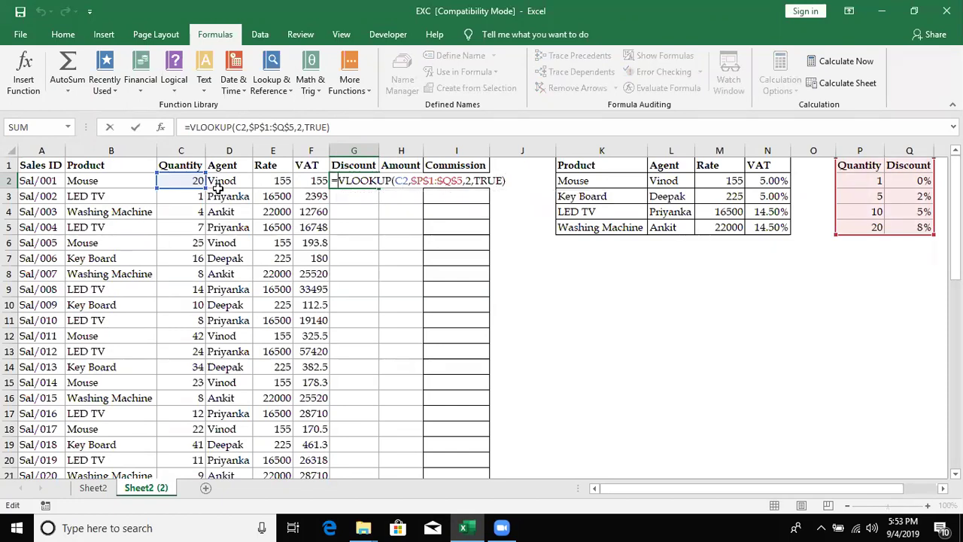
{"action": "key", "text": "Right"}
{"action": "key", "text": "Left"}
{"action": "type", "text": "("}
{"action": "left_click", "coordinate": [188, 179]}
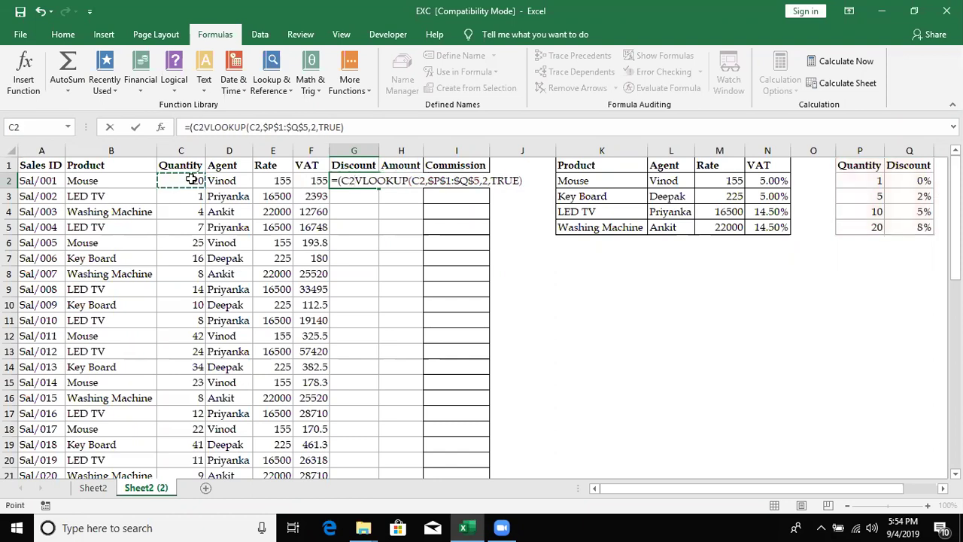
{"action": "type", "text": "*"}
{"action": "left_click", "coordinate": [266, 181]}
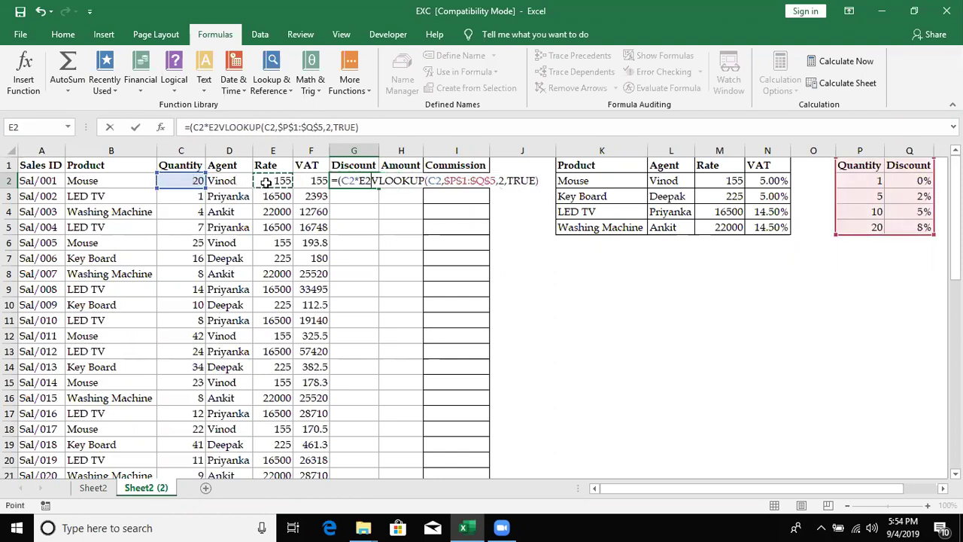
{"action": "type", "text": ")"}
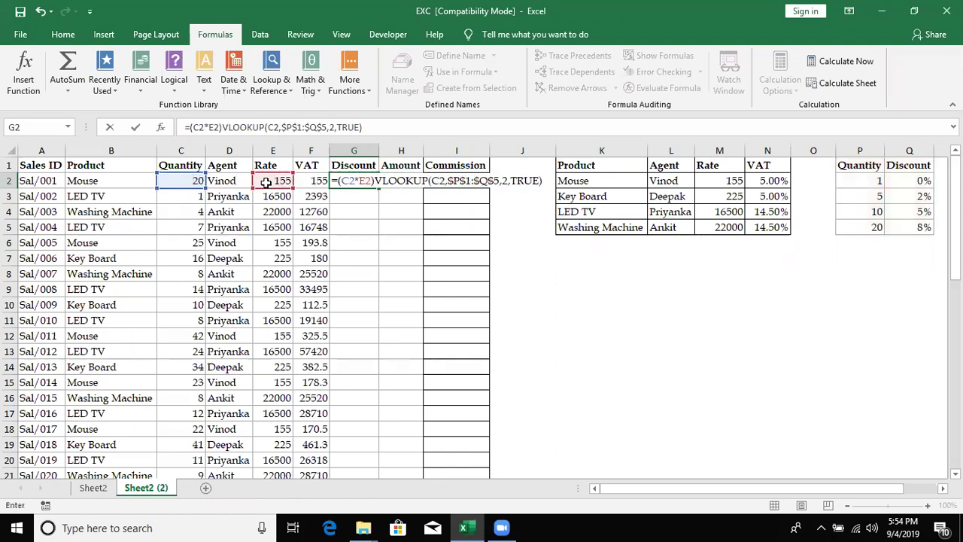
{"action": "type", "text": "*"}
{"action": "key", "text": "ctrl+Return"}
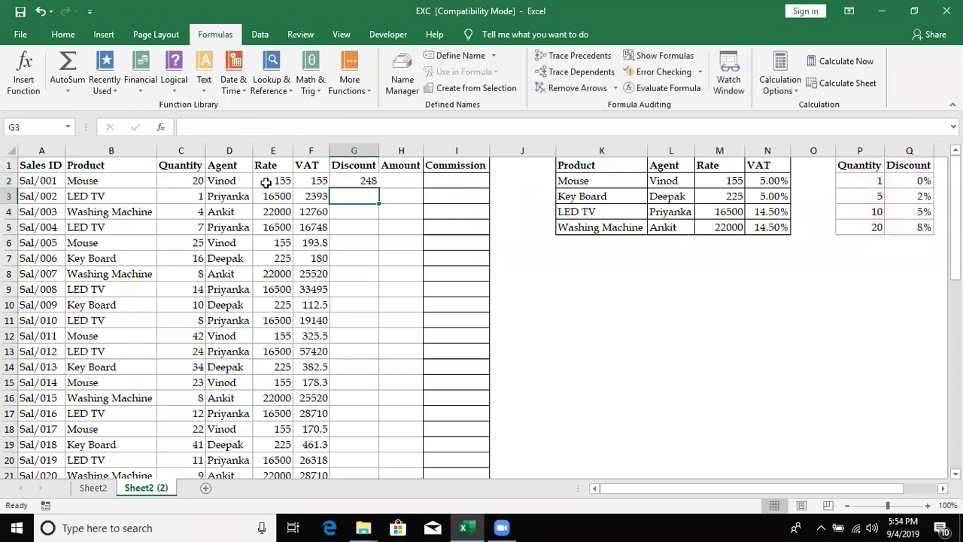
{"action": "double_click", "coordinate": [381, 191]}
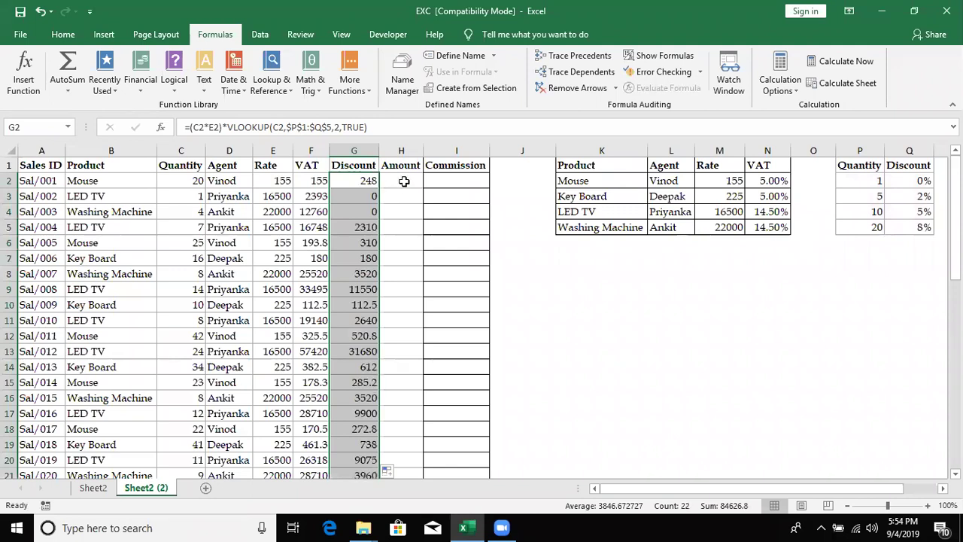
{"action": "left_click", "coordinate": [404, 182]}
Step: Enter =(C2*E2)+F2-G2 in H2 and fill it down the Amount column
{"action": "type", "text": "="}
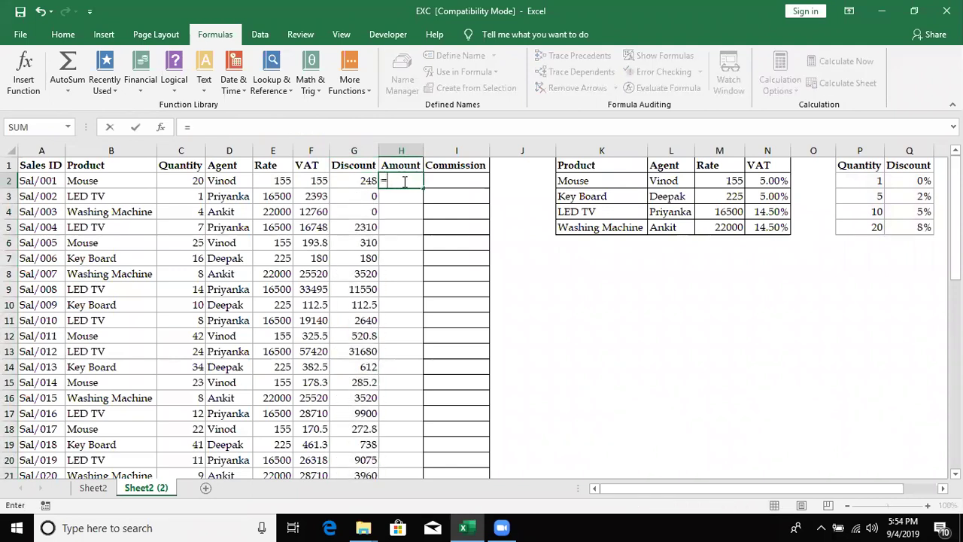
{"action": "type", "text": "("}
{"action": "key", "text": "Left"}
{"action": "key", "text": "Left"}
{"action": "key", "text": "Left"}
{"action": "key", "text": "Left"}
{"action": "type", "text": "*"}
{"action": "key", "text": "Left"}
{"action": "key", "text": "Left"}
{"action": "key", "text": "Left"}
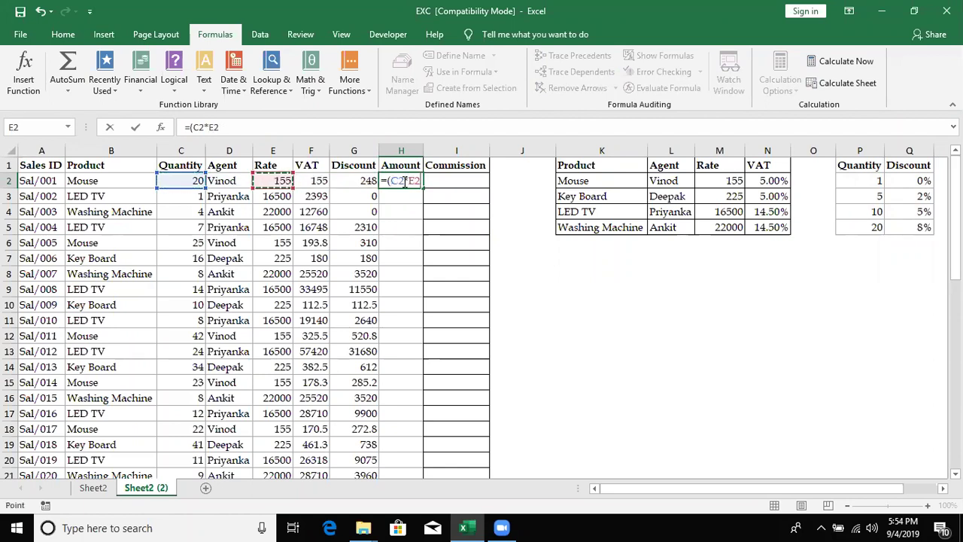
{"action": "type", "text": ")"}
{"action": "key", "text": "Left"}
{"action": "key", "text": "Left"}
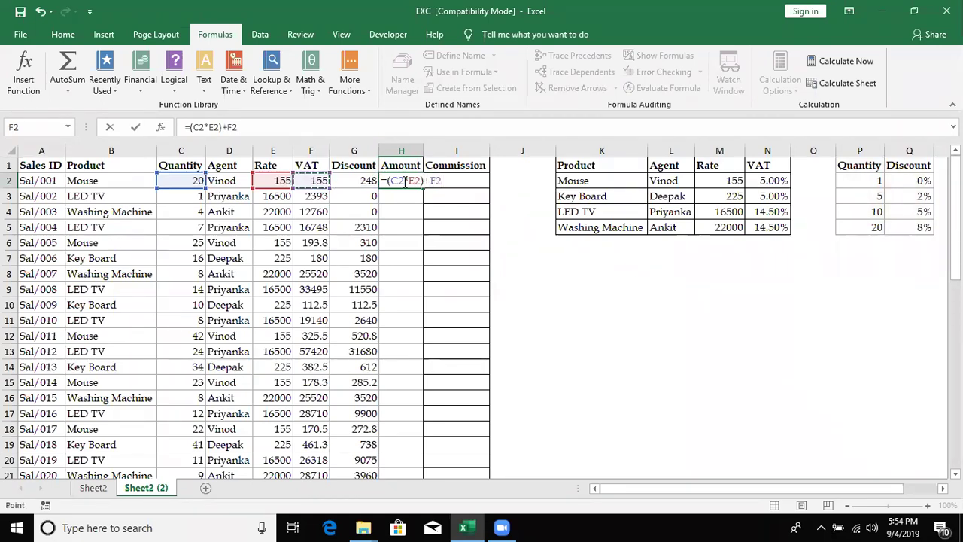
{"action": "type", "text": "-"}
{"action": "key", "text": "Left"}
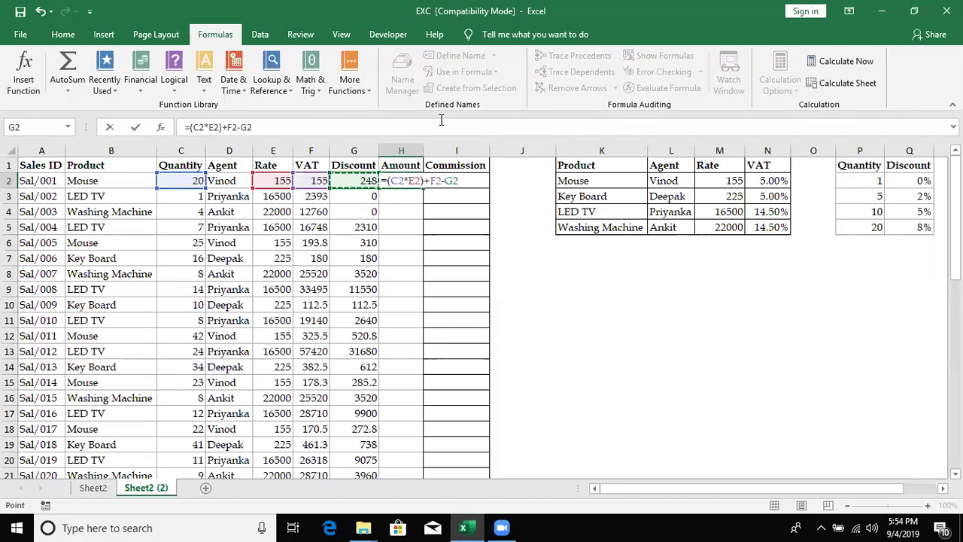
{"action": "key", "text": "Return"}
{"action": "key", "text": "Up"}
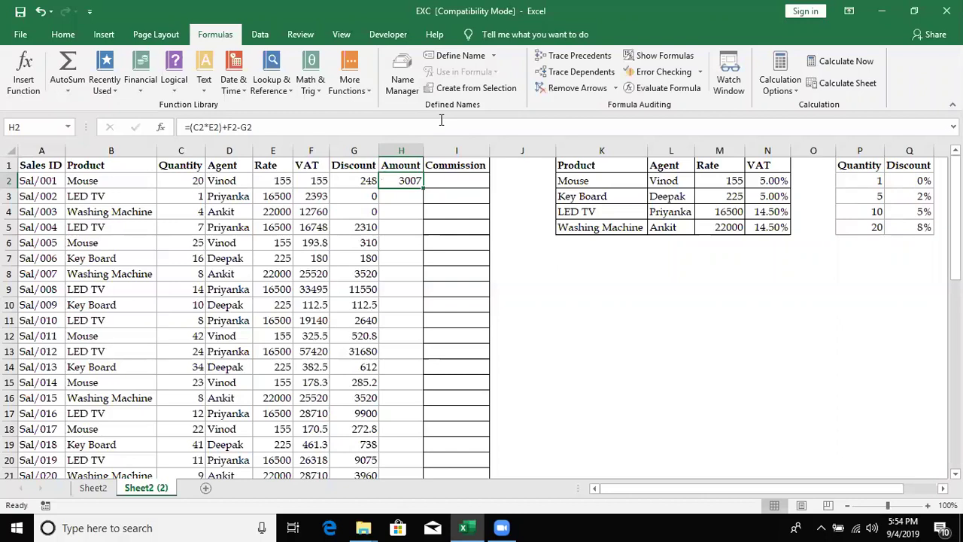
{"action": "double_click", "coordinate": [424, 188]}
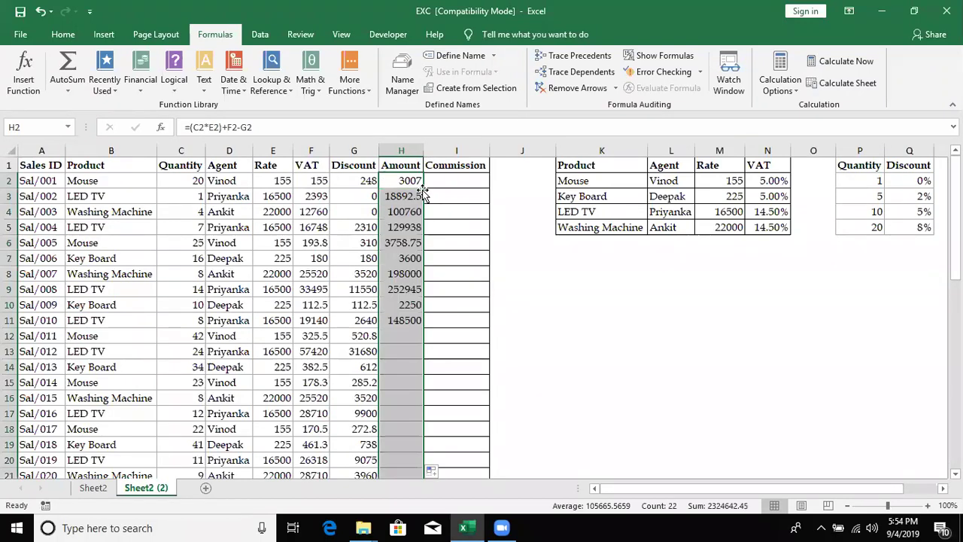
Step: Select every row from row 24 down and apply No Border to them
{"action": "scroll", "coordinate": [472, 299], "scroll_direction": "down", "scroll_amount": 4}
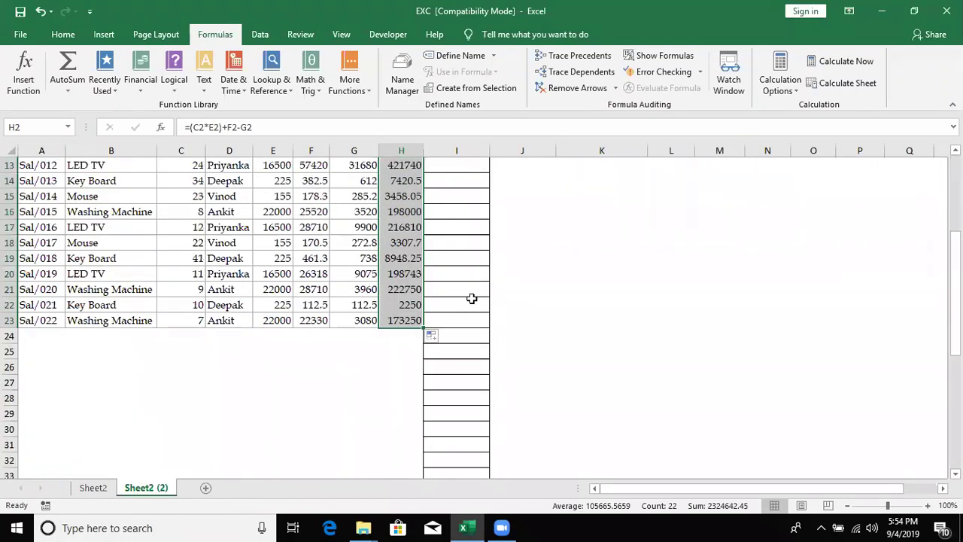
{"action": "scroll", "coordinate": [472, 299], "scroll_direction": "up", "scroll_amount": 2}
{"action": "scroll", "coordinate": [472, 299], "scroll_direction": "down", "scroll_amount": 1}
{"action": "left_click", "coordinate": [21, 383]}
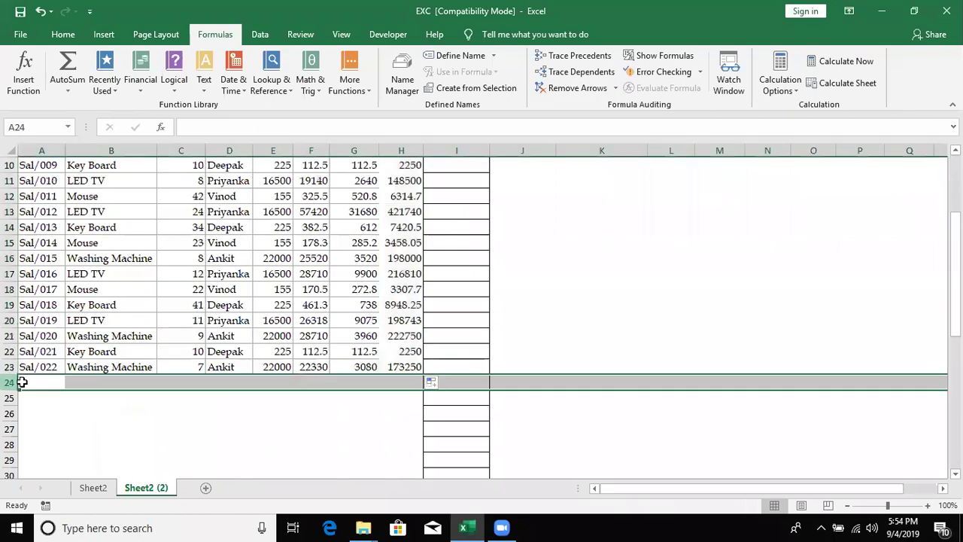
{"action": "key", "text": "ctrl+shift+Down"}
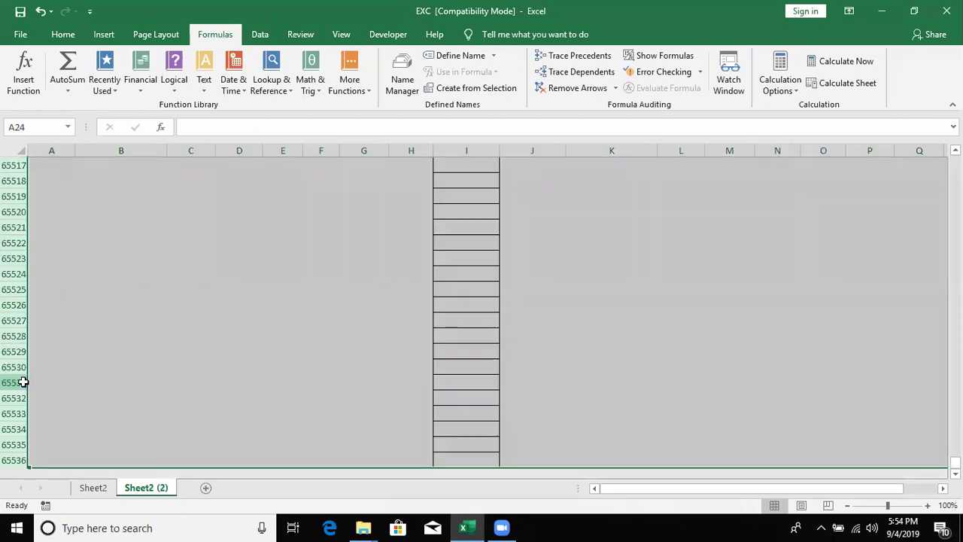
{"action": "key", "text": "ctrl+BackSpace"}
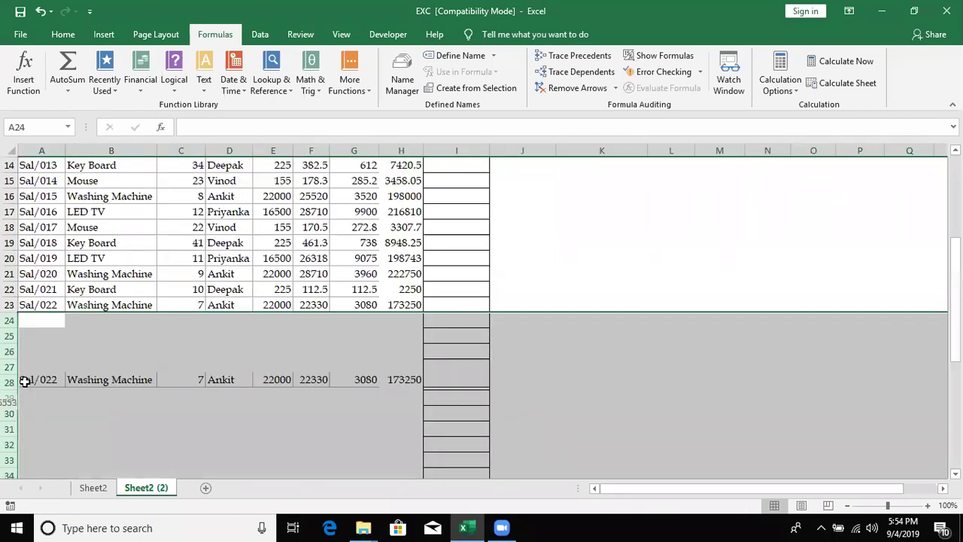
{"action": "left_click", "coordinate": [64, 36]}
{"action": "left_click", "coordinate": [202, 83]}
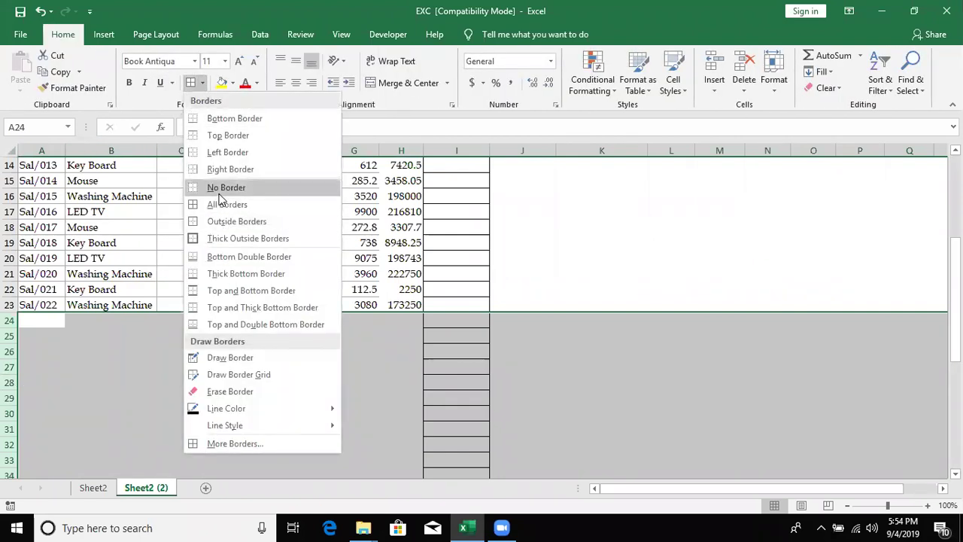
{"action": "left_click", "coordinate": [226, 188]}
{"action": "left_click", "coordinate": [523, 274]}
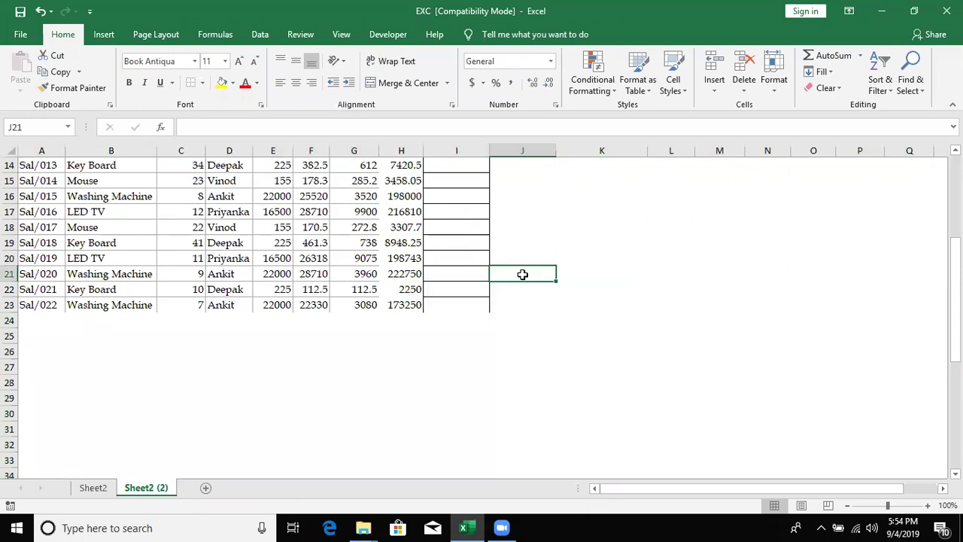
Step: Review the first Commission cell and the quantity–discount lookup table
{"action": "scroll", "coordinate": [493, 259], "scroll_direction": "up", "scroll_amount": 5}
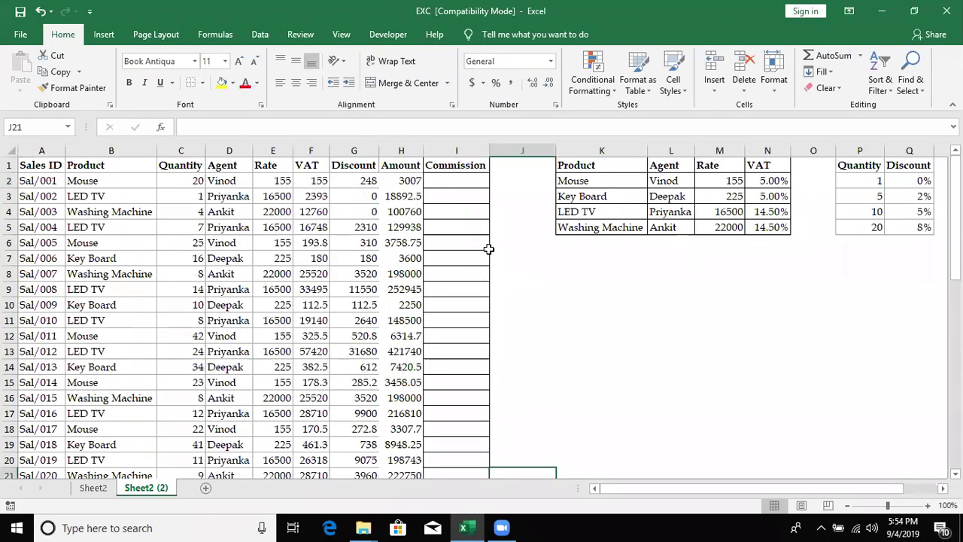
{"action": "left_click", "coordinate": [454, 185]}
{"action": "left_click_drag", "start_coordinate": [859, 166], "coordinate": [925, 228]}
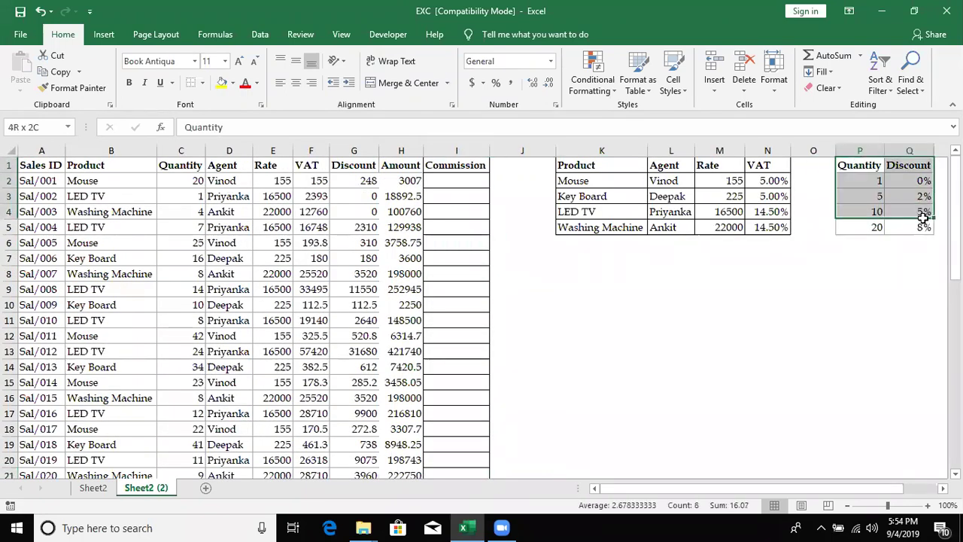
{"action": "left_click_drag", "start_coordinate": [866, 275], "coordinate": [889, 304]}
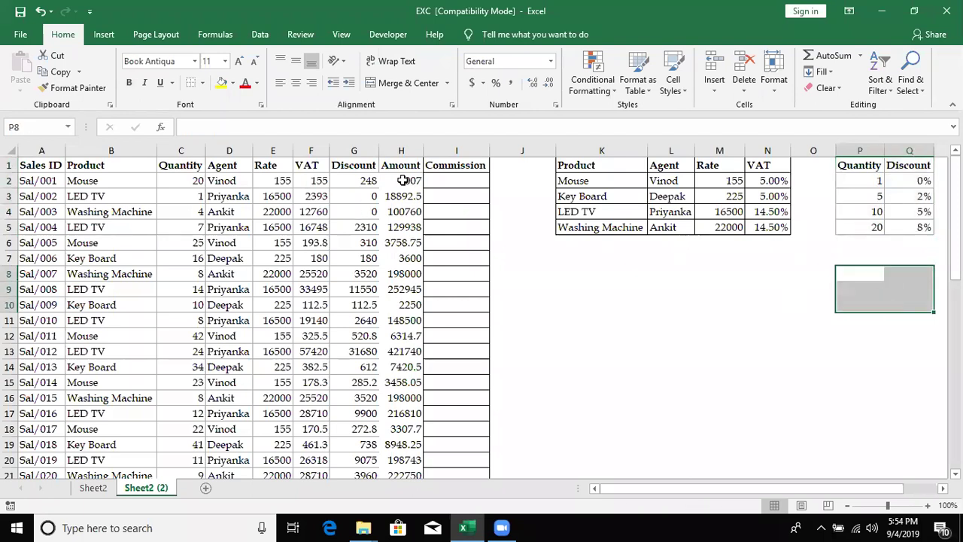
{"action": "left_click", "coordinate": [36, 182]}
Step: Apply All Borders to the whole sales table A1:I23
{"action": "key", "text": "Up"}
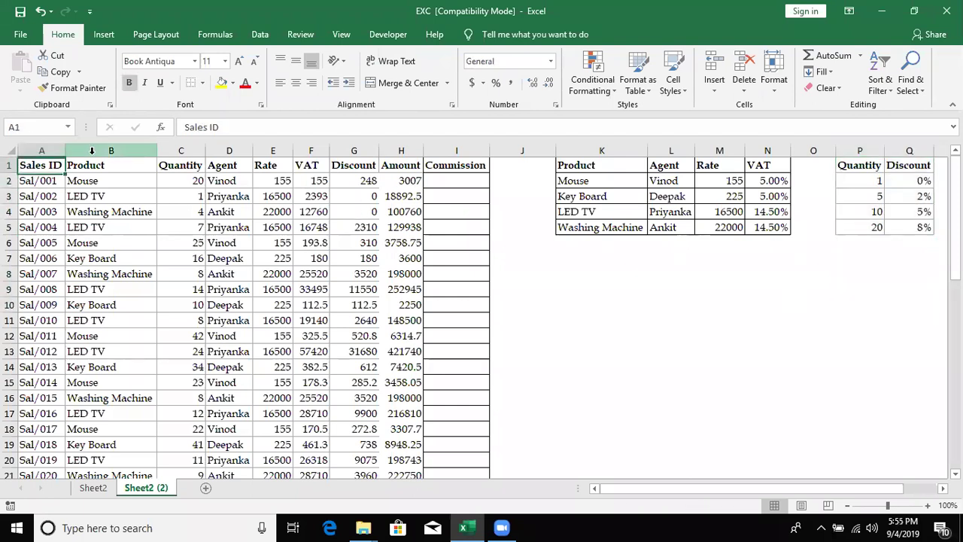
{"action": "key", "text": "ctrl+shift+Right"}
{"action": "key", "text": "ctrl+shift+Down"}
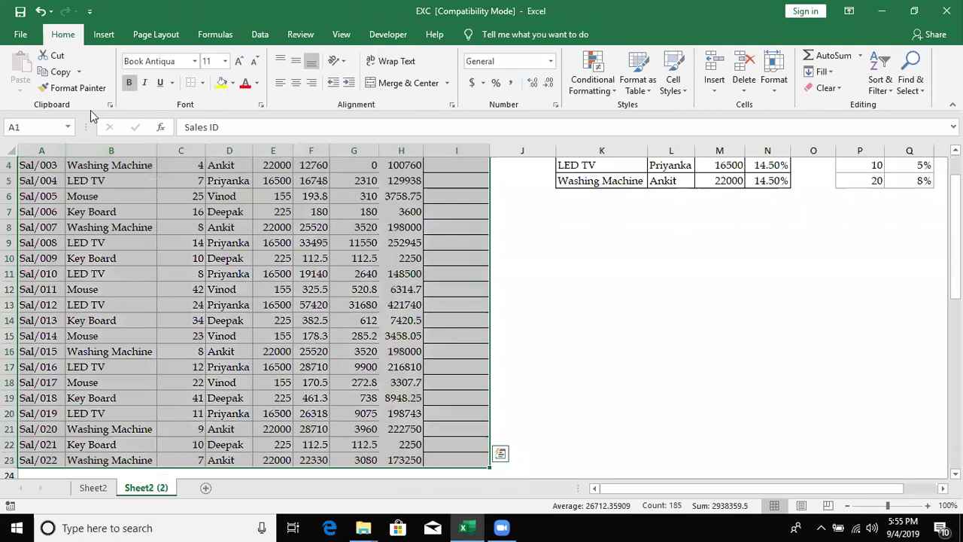
{"action": "left_click", "coordinate": [202, 87]}
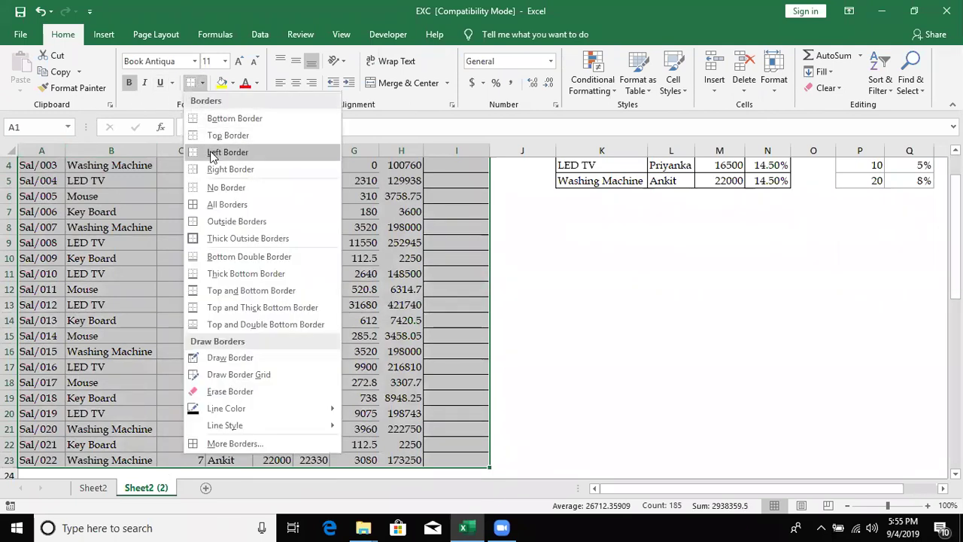
{"action": "left_click", "coordinate": [214, 198]}
{"action": "scroll", "coordinate": [213, 197], "scroll_direction": "up", "scroll_amount": 1}
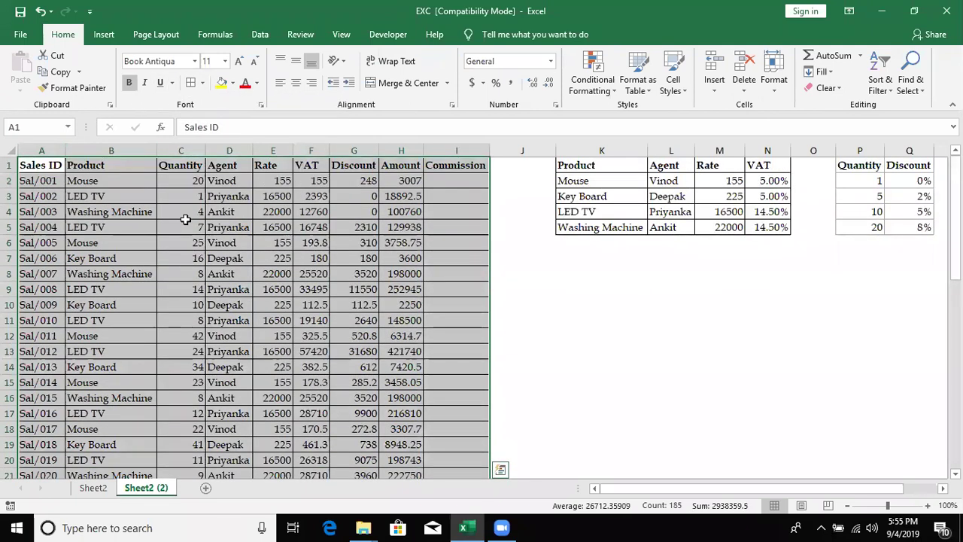
{"action": "left_click", "coordinate": [184, 225]}
Step: Save the workbook in the older format, then check the Amount and Discount formulas
{"action": "left_click", "coordinate": [21, 14]}
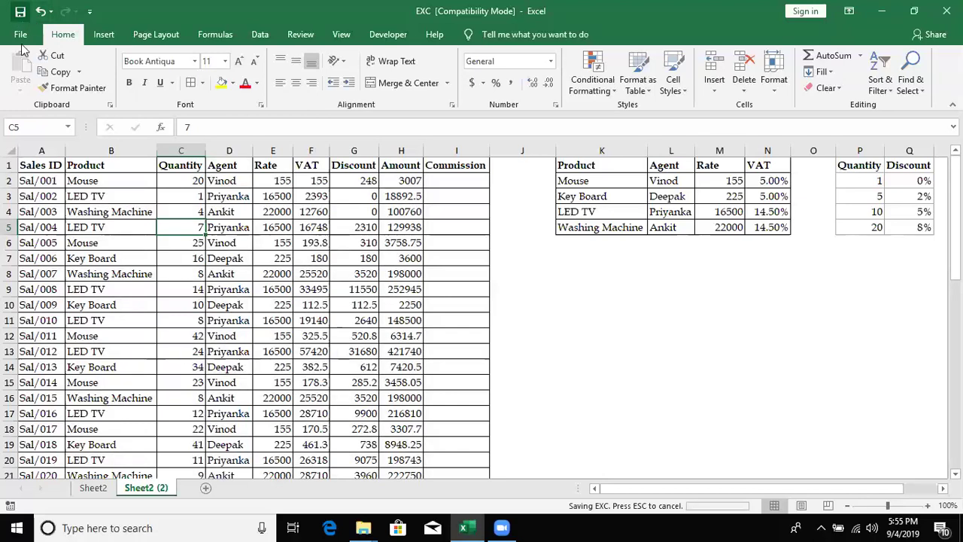
{"action": "left_click", "coordinate": [531, 355]}
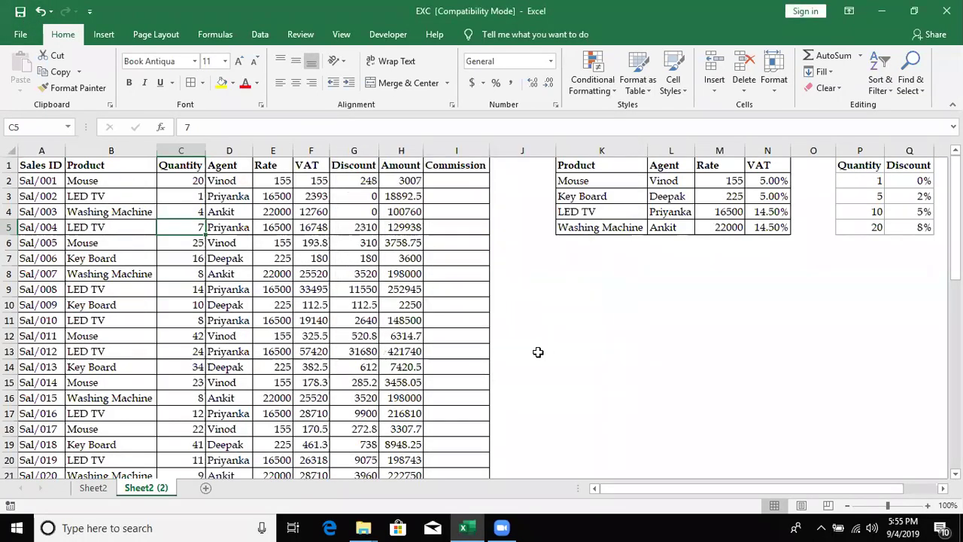
{"action": "left_click", "coordinate": [399, 227]}
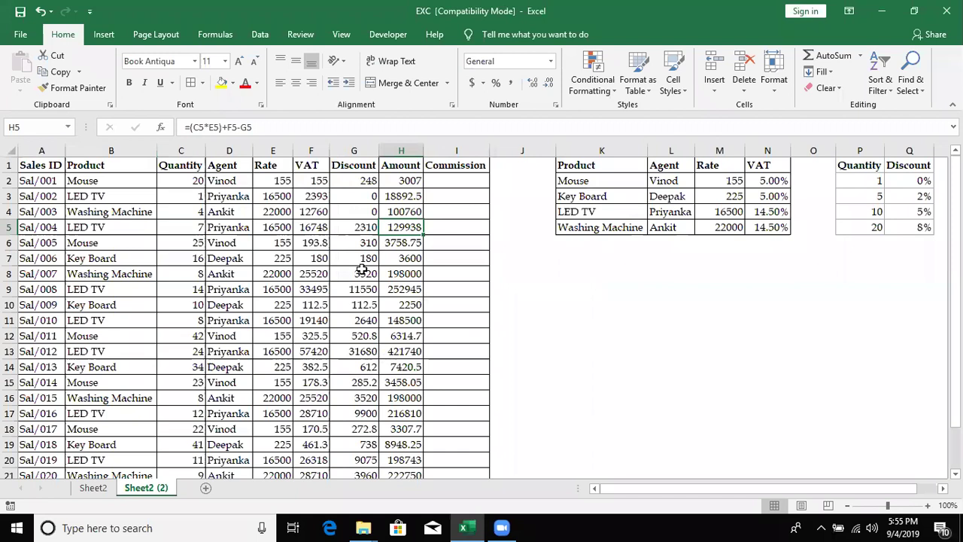
{"action": "left_click", "coordinate": [364, 273]}
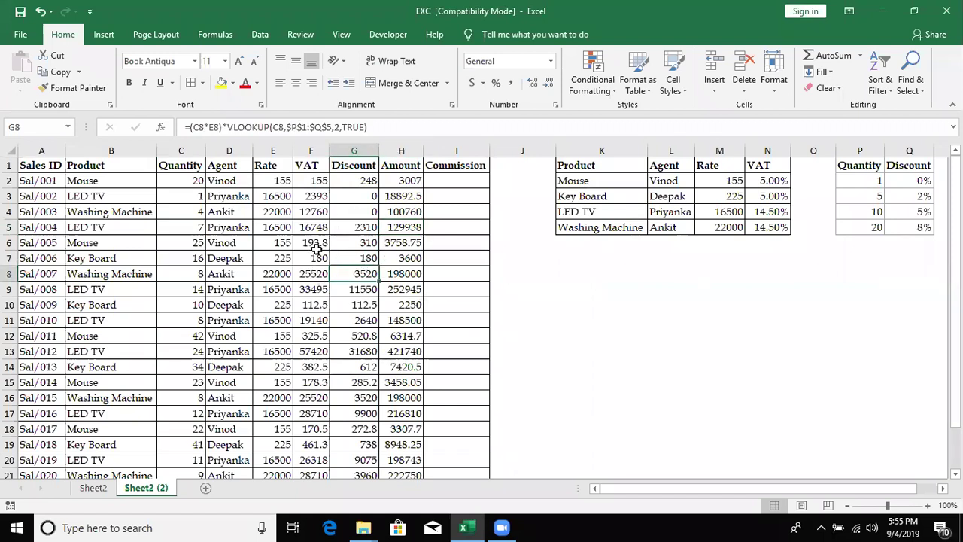